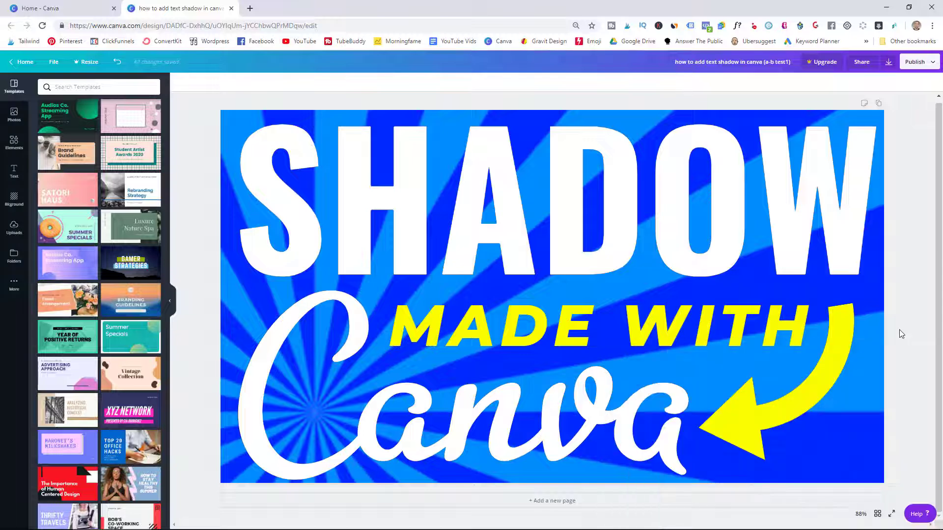
Undo the last four edits to restore the black shadows behind the text and arrow.
{"action": "key", "text": "ctrl+z"}
{"action": "key", "text": "ctrl+z"}
{"action": "key", "text": "ctrl+z"}
{"action": "key", "text": "ctrl+z"}
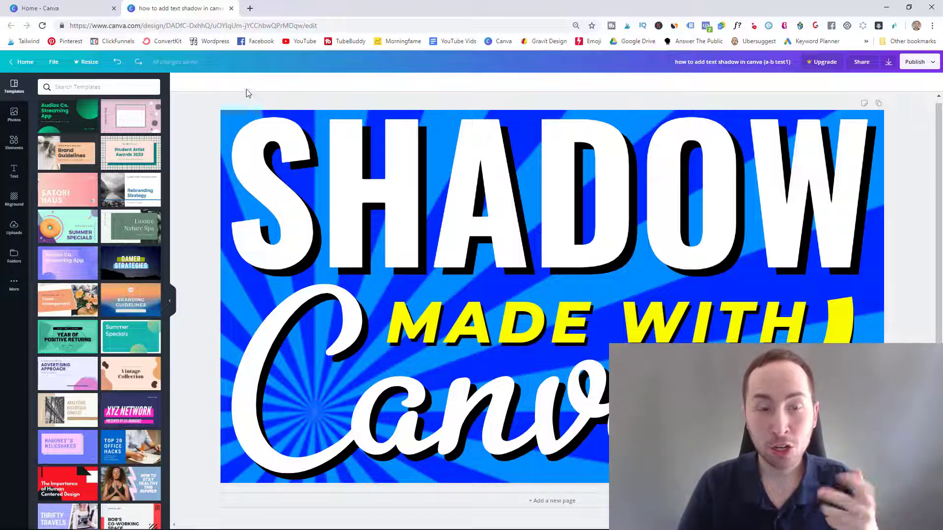
Redo the four shadow removals and undo them again to compare the design without and with shadows.
{"action": "left_click", "coordinate": [134, 59]}
{"action": "left_click", "coordinate": [134, 59]}
{"action": "left_click", "coordinate": [134, 60]}
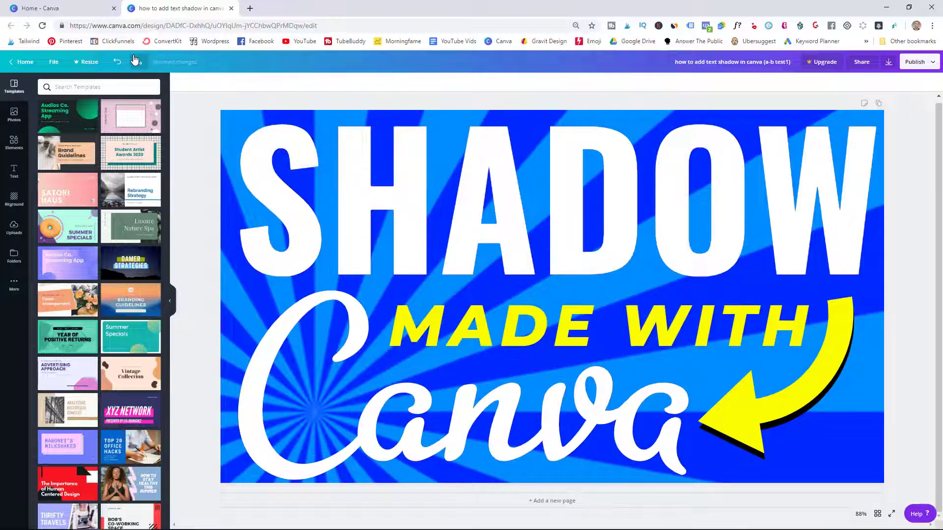
{"action": "left_click", "coordinate": [134, 59]}
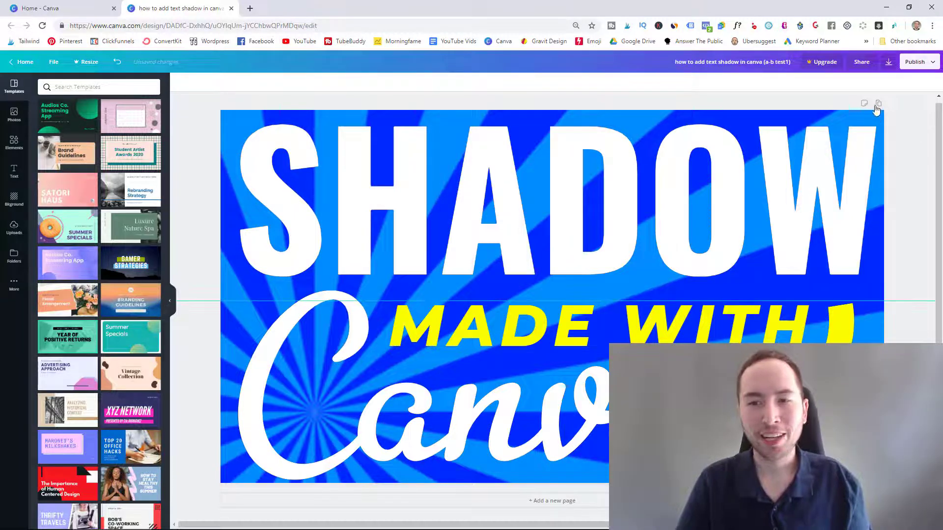
{"action": "key", "text": "ctrl+z"}
{"action": "key", "text": "ctrl+z"}
{"action": "key", "text": "ctrl+z"}
{"action": "key", "text": "ctrl+z"}
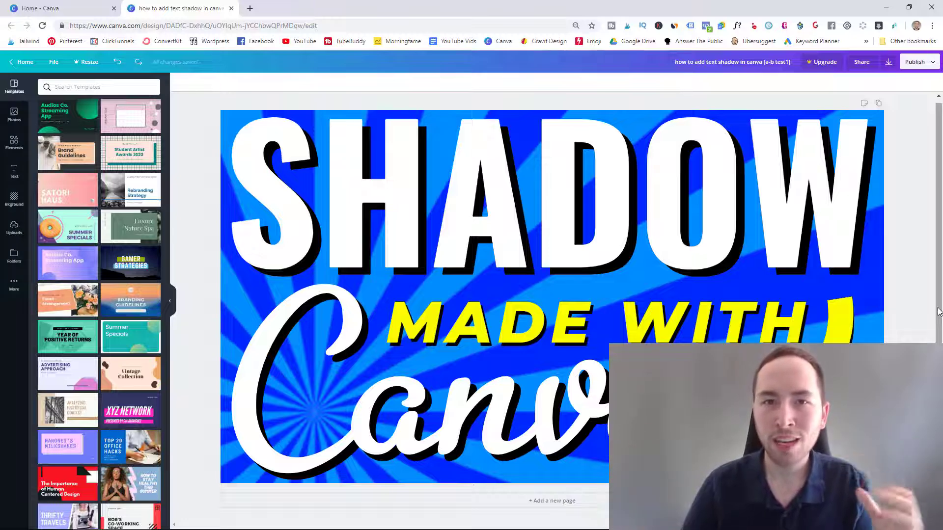
Make a copy of the design and delete the sunburst background image in the copy.
{"action": "left_click", "coordinate": [53, 62]}
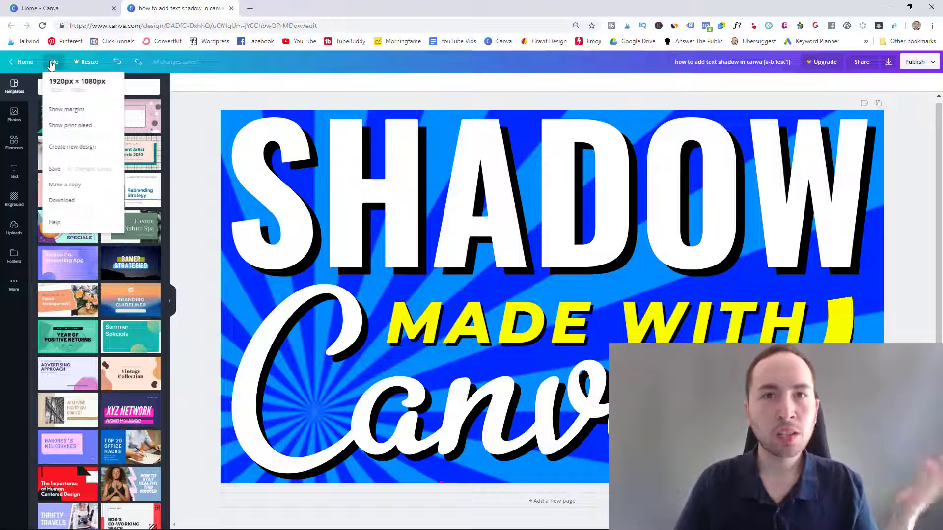
{"action": "left_click", "coordinate": [71, 199]}
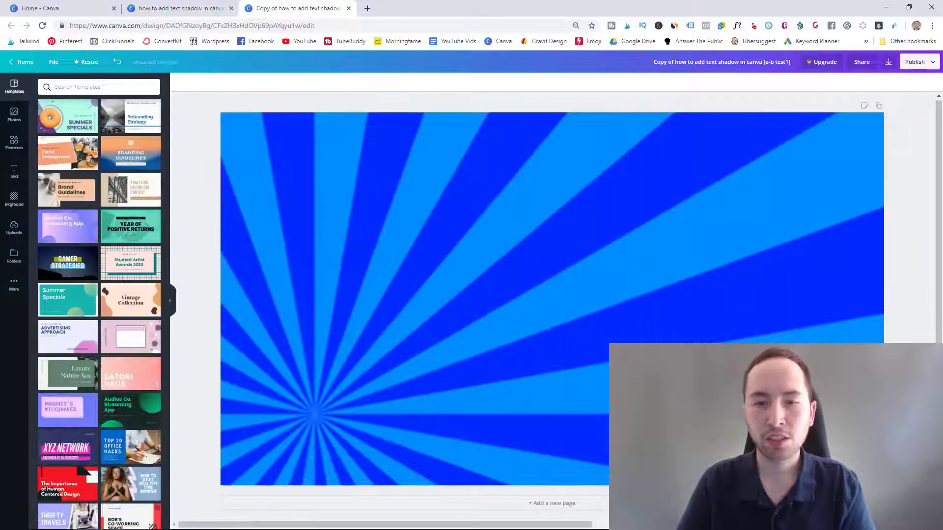
{"action": "left_click", "coordinate": [479, 265]}
{"action": "key", "text": "Delete"}
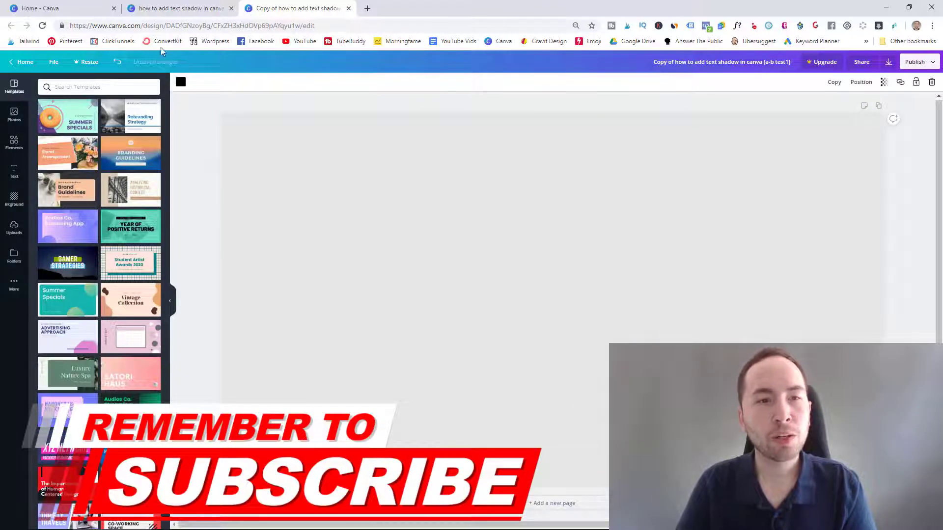
Change the page background colour to light blue from the default colours.
{"action": "left_click", "coordinate": [181, 82]}
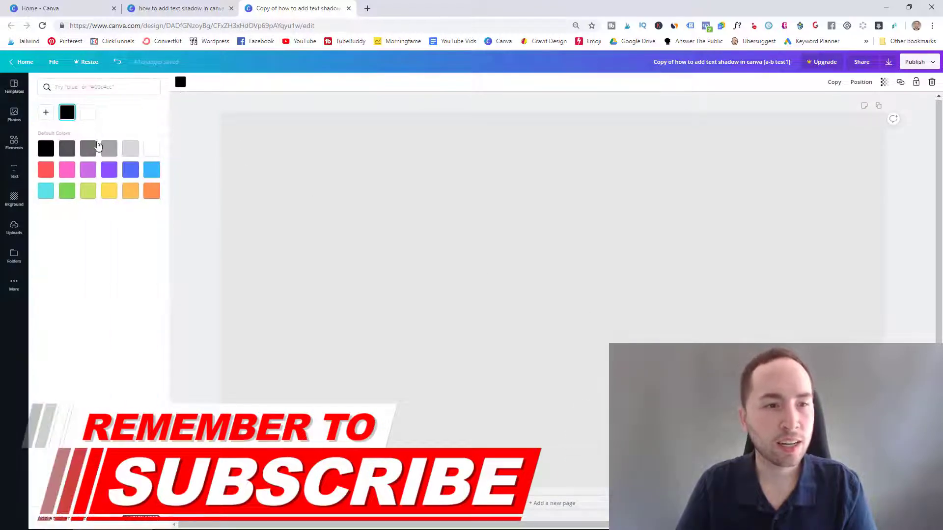
{"action": "left_click", "coordinate": [150, 169]}
{"action": "left_click", "coordinate": [188, 141]}
{"action": "left_click", "coordinate": [243, 156]}
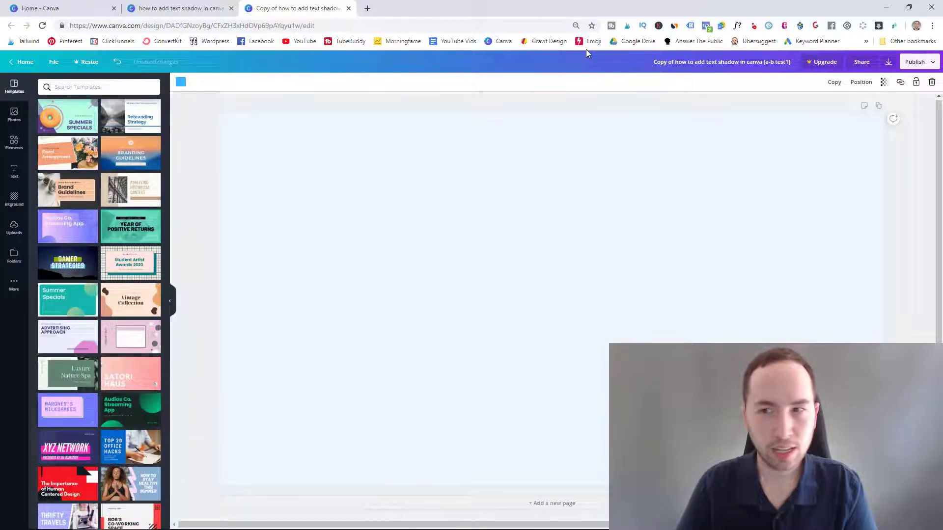
Set the blue background's transparency value to 100.
{"action": "left_click", "coordinate": [882, 83]}
{"action": "left_click_drag", "start_coordinate": [859, 102], "coordinate": [872, 101]}
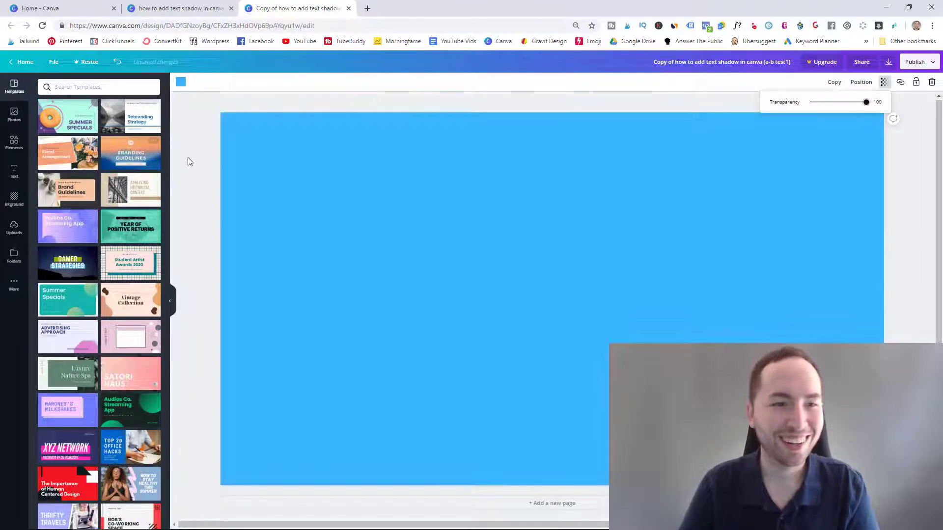
{"action": "left_click", "coordinate": [231, 106]}
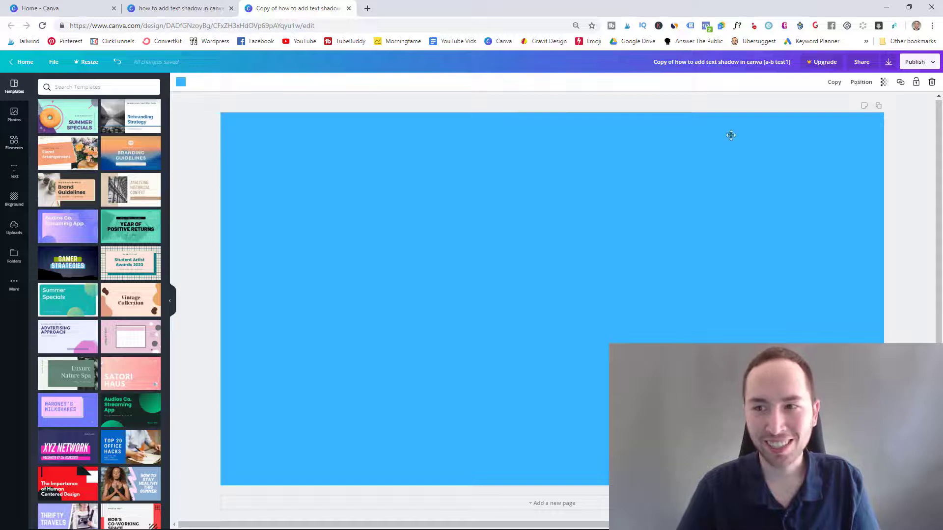
{"action": "left_click", "coordinate": [883, 82]}
{"action": "mouse_move", "coordinate": [864, 102]}
{"action": "left_mouse_down"}
{"action": "mouse_move", "coordinate": [797, 102]}
{"action": "mouse_move", "coordinate": [868, 102]}
{"action": "left_mouse_up"}
{"action": "key", "text": "Escape"}
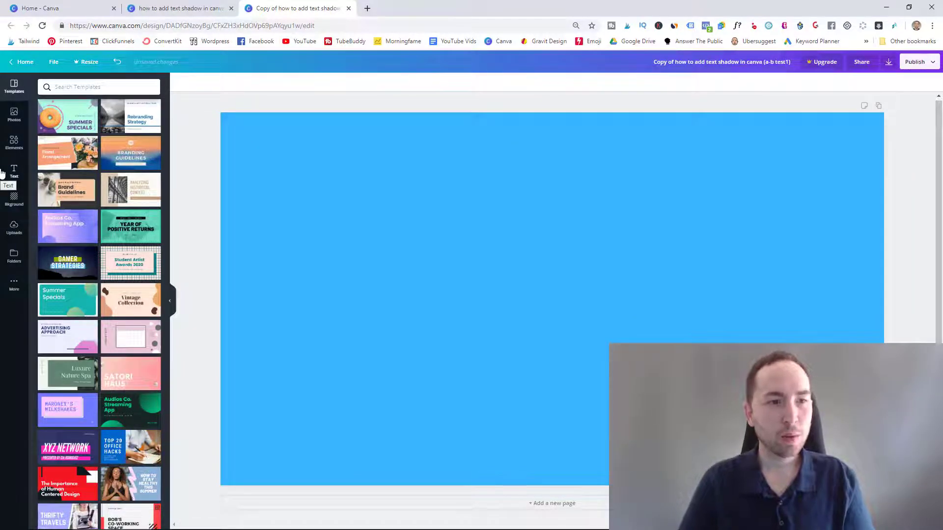
Add a heading to the page and set its font to Oswald.
{"action": "left_click", "coordinate": [3, 171]}
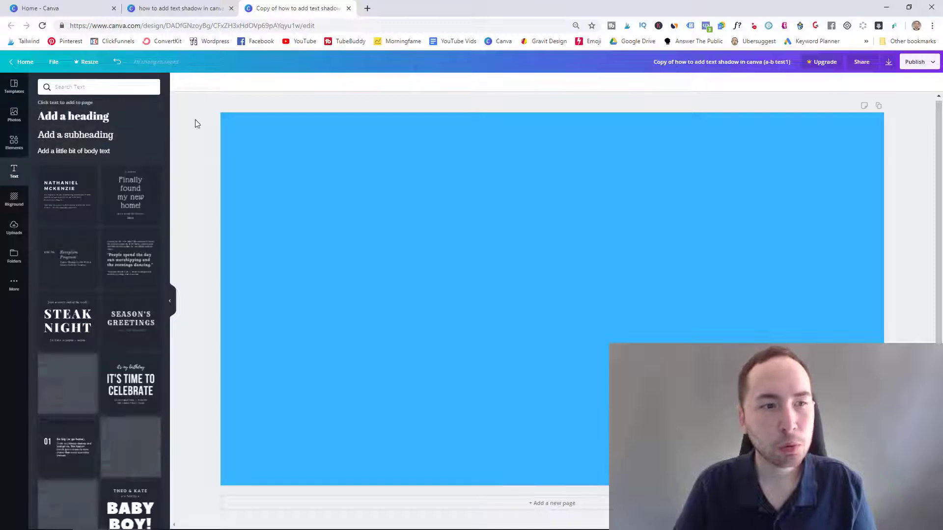
{"action": "left_click", "coordinate": [75, 122]}
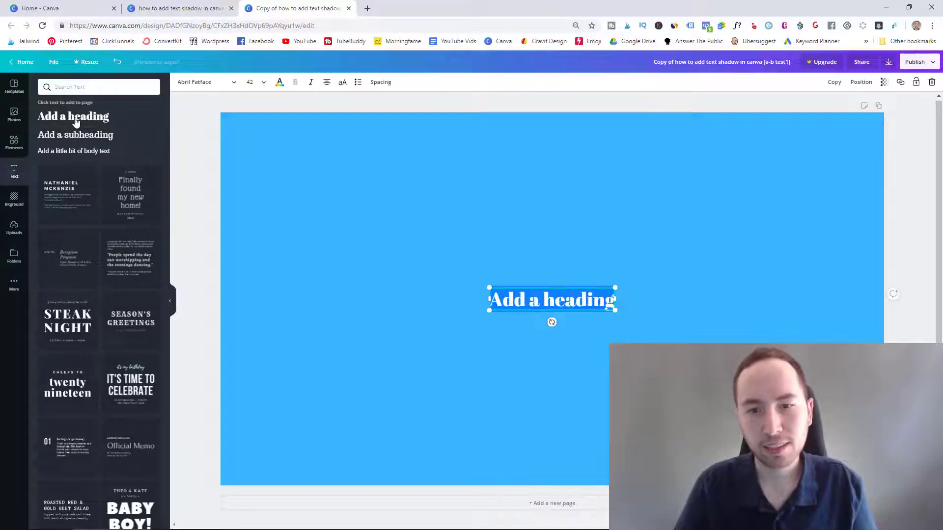
{"action": "left_click", "coordinate": [198, 82]}
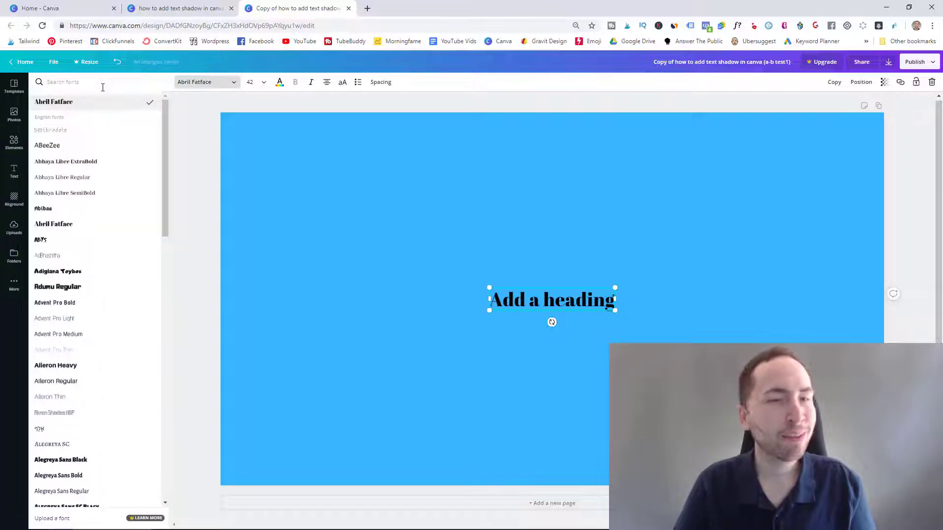
{"action": "type", "text": "osw"}
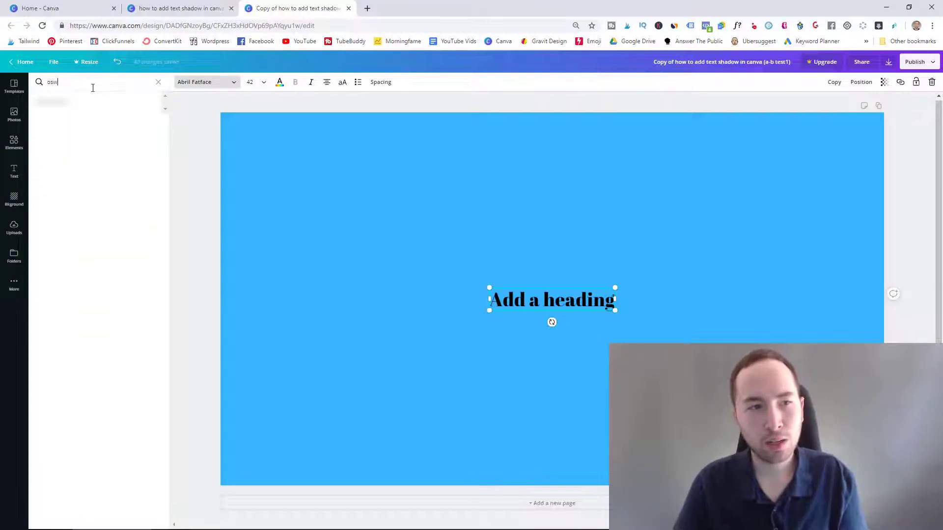
{"action": "left_click", "coordinate": [74, 102]}
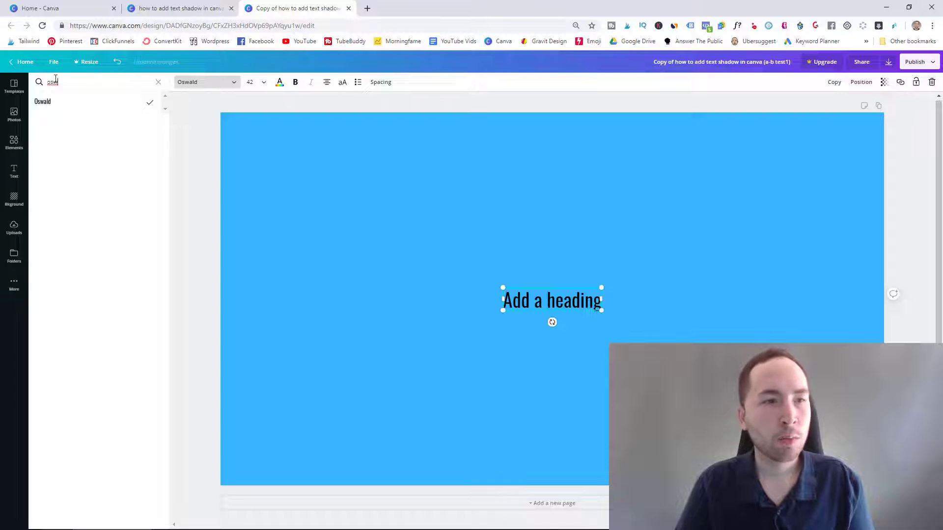
Change the heading's font to Montserrat Extra-Bold and move it to the upper part of the page.
{"action": "type", "text": "monts"}
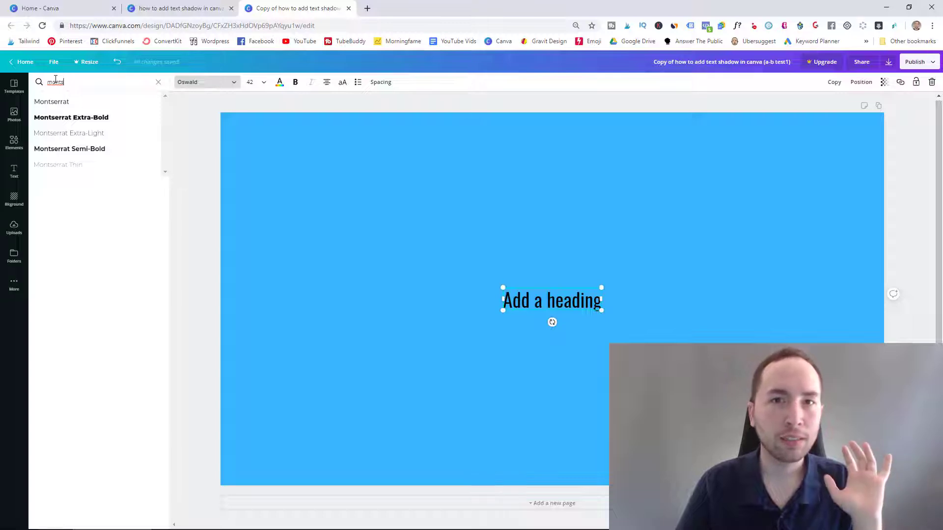
{"action": "left_click", "coordinate": [74, 117]}
{"action": "key", "text": "Escape"}
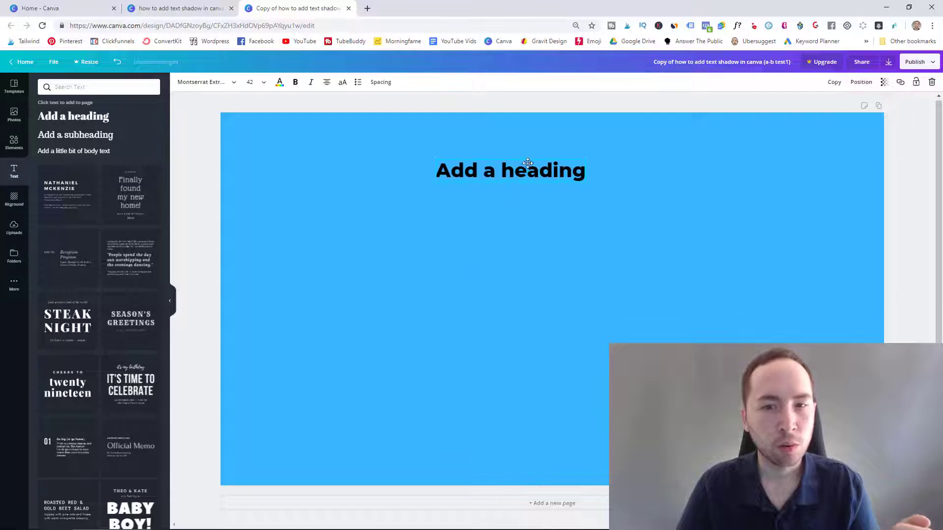
Replace the heading's placeholder text with SHADOW in capital letters.
{"action": "double_click", "coordinate": [543, 171]}
{"action": "key", "text": "ctrl+a"}
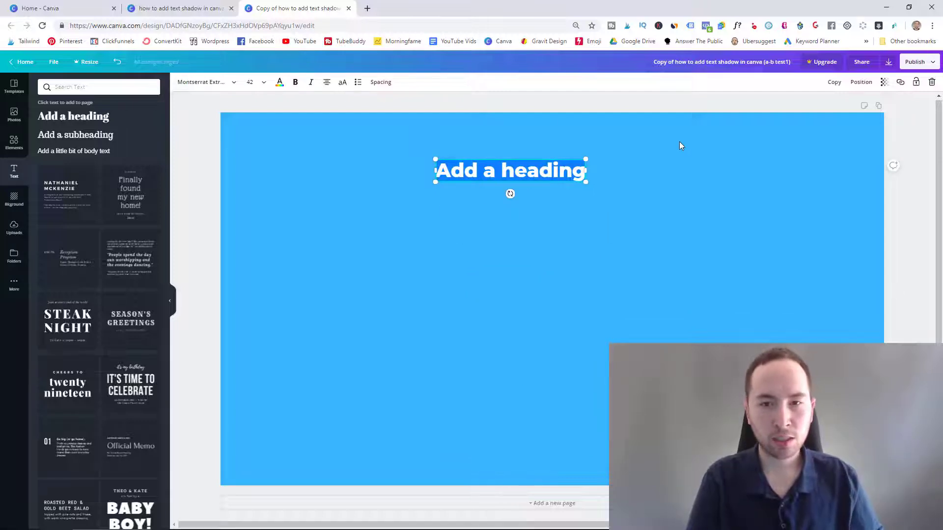
{"action": "type", "text": "shadow"}
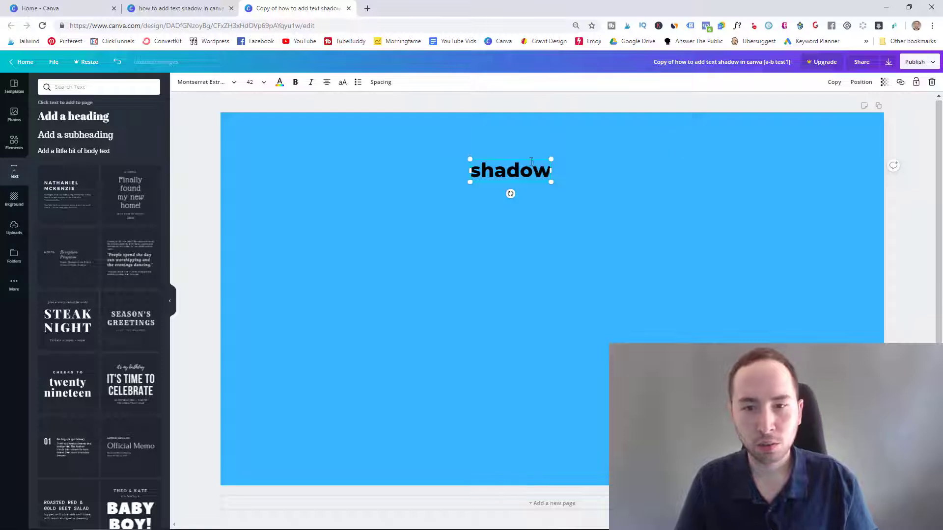
{"action": "double_click", "coordinate": [531, 161]}
{"action": "type", "text": "SHADOW"}
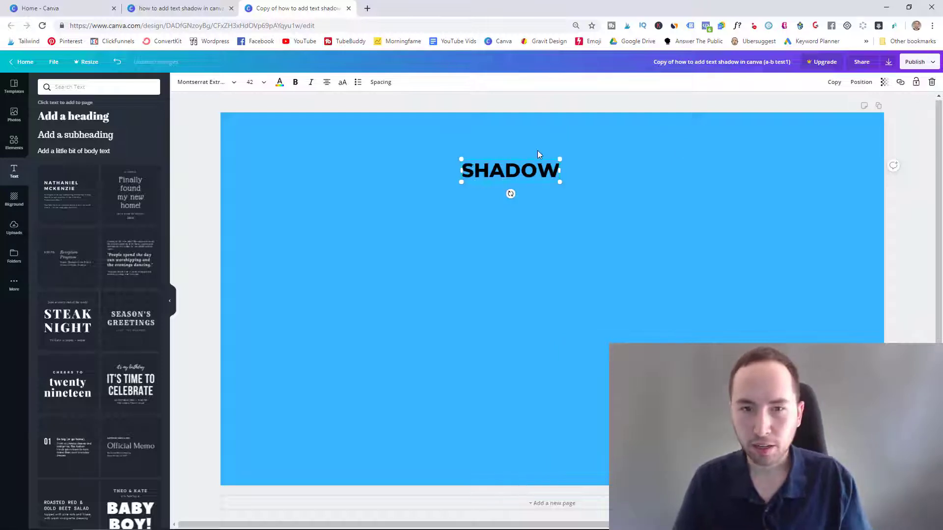
Enlarge the SHADOW heading to about font size 256 and place it across the upper half of the page.
{"action": "left_click", "coordinate": [537, 152]}
{"action": "left_click", "coordinate": [535, 178]}
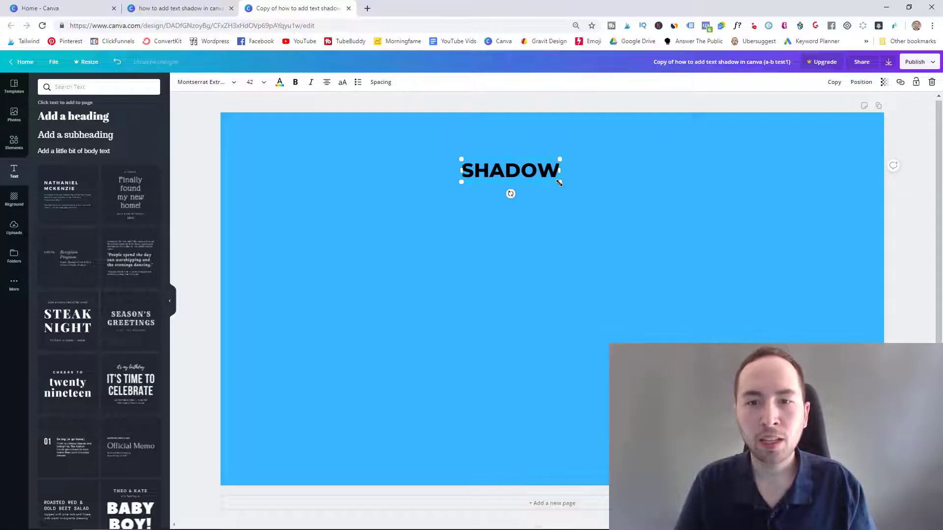
{"action": "left_click_drag", "start_coordinate": [563, 184], "coordinate": [882, 316]}
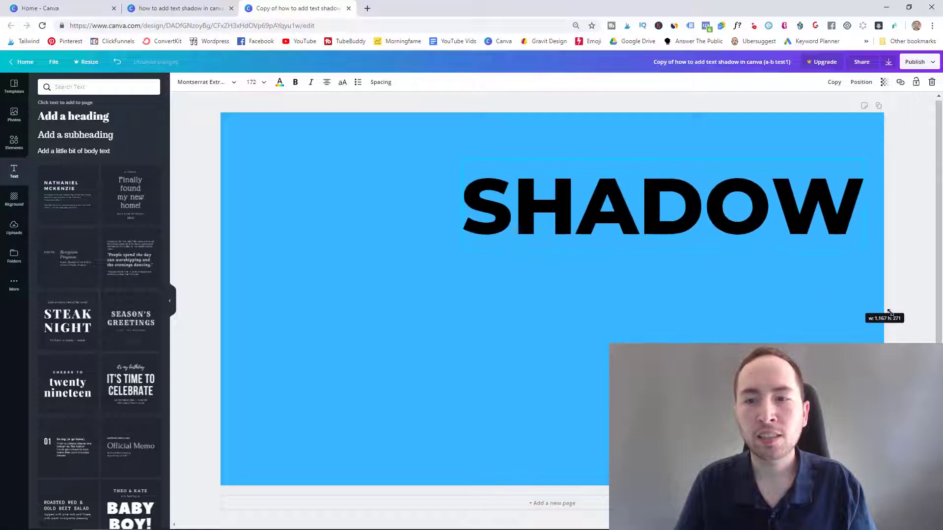
{"action": "left_click", "coordinate": [251, 82]}
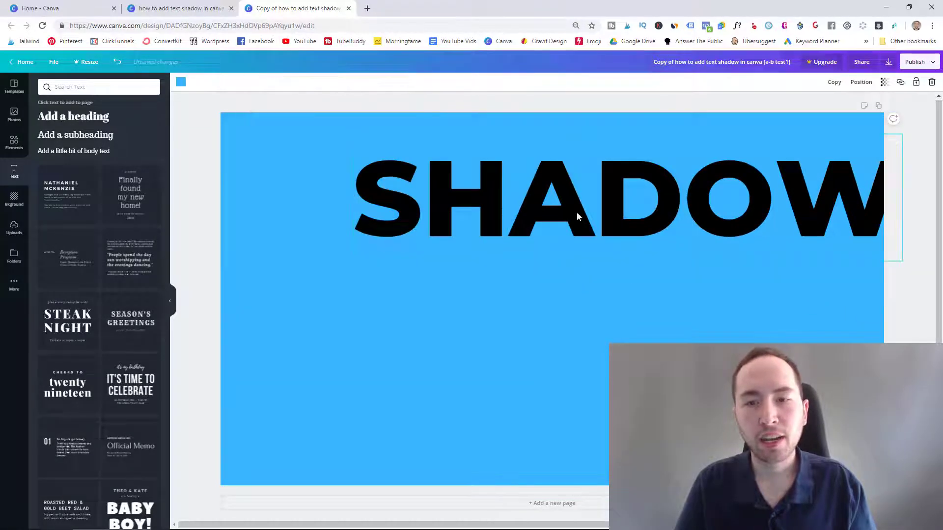
{"action": "left_click_drag", "start_coordinate": [577, 211], "coordinate": [492, 198]}
{"action": "left_click_drag", "start_coordinate": [819, 268], "coordinate": [871, 279]}
{"action": "left_click_drag", "start_coordinate": [598, 231], "coordinate": [579, 223]}
{"action": "left_click", "coordinate": [682, 327]}
{"action": "left_click", "coordinate": [566, 221]}
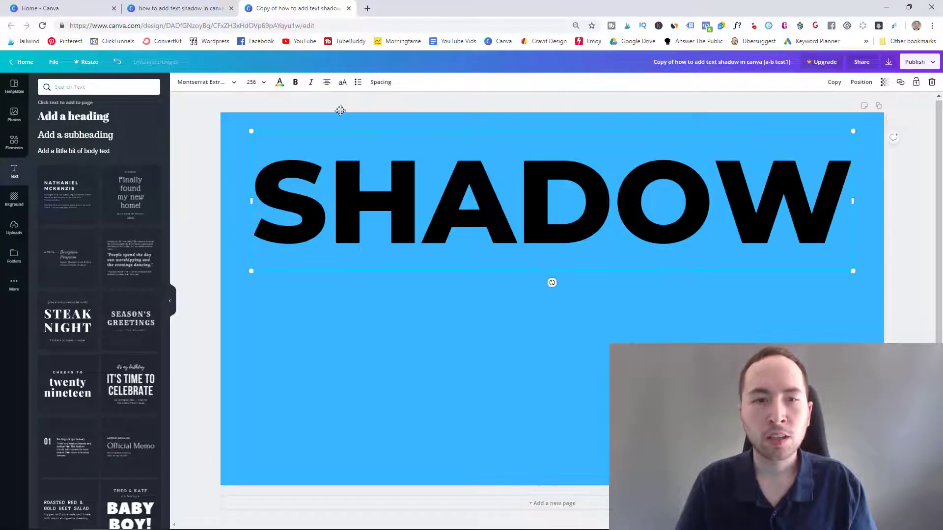
Set the SHADOW text colour to white and nudge the heading slightly up and to the left.
{"action": "left_click", "coordinate": [279, 82]}
{"action": "left_click", "coordinate": [88, 110]}
{"action": "left_click", "coordinate": [337, 120]}
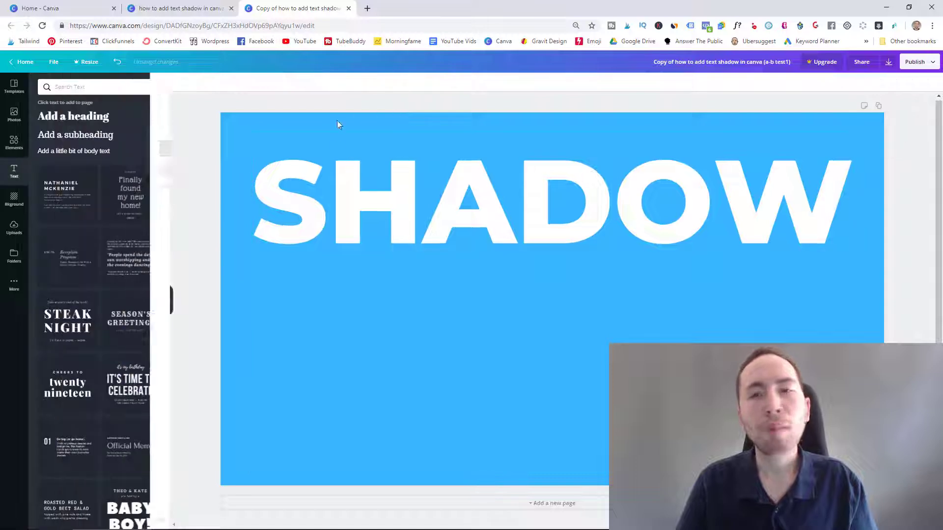
{"action": "left_click", "coordinate": [401, 175]}
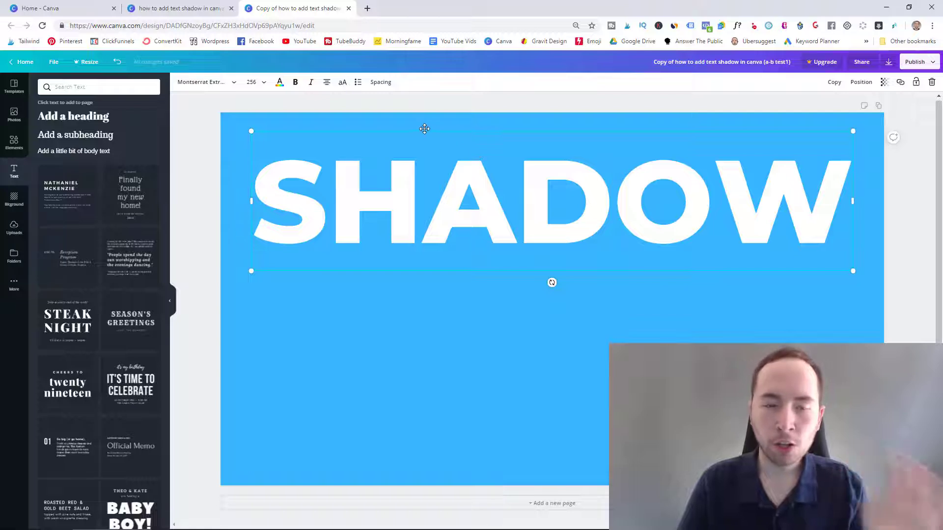
{"action": "left_click_drag", "start_coordinate": [423, 126], "coordinate": [420, 123]}
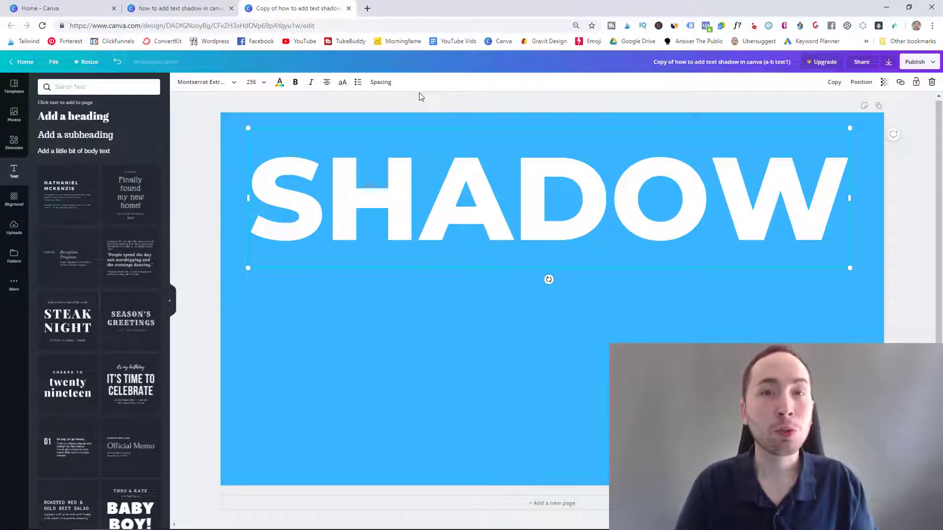
{"action": "left_click", "coordinate": [412, 103]}
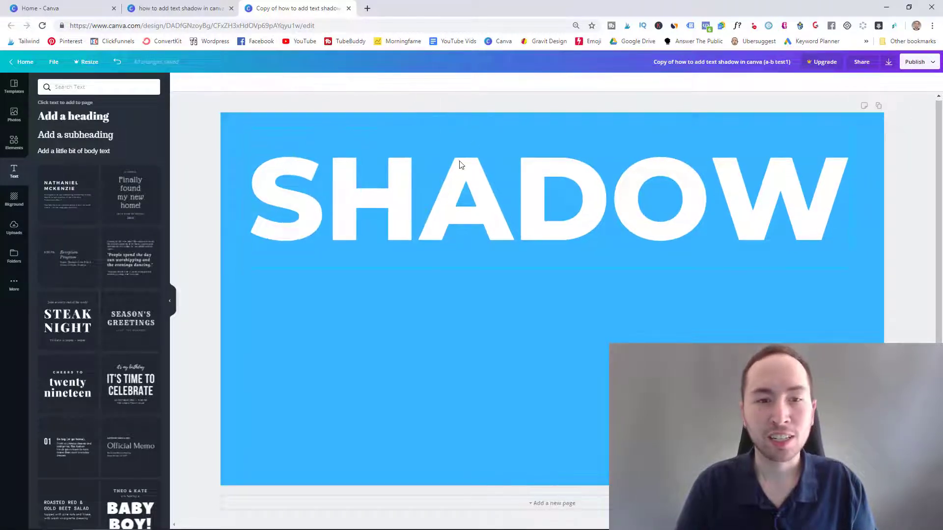
Duplicate the white SHADOW heading and set the copy's text colour to black.
{"action": "left_click", "coordinate": [356, 195]}
{"action": "key", "text": "ctrl+c"}
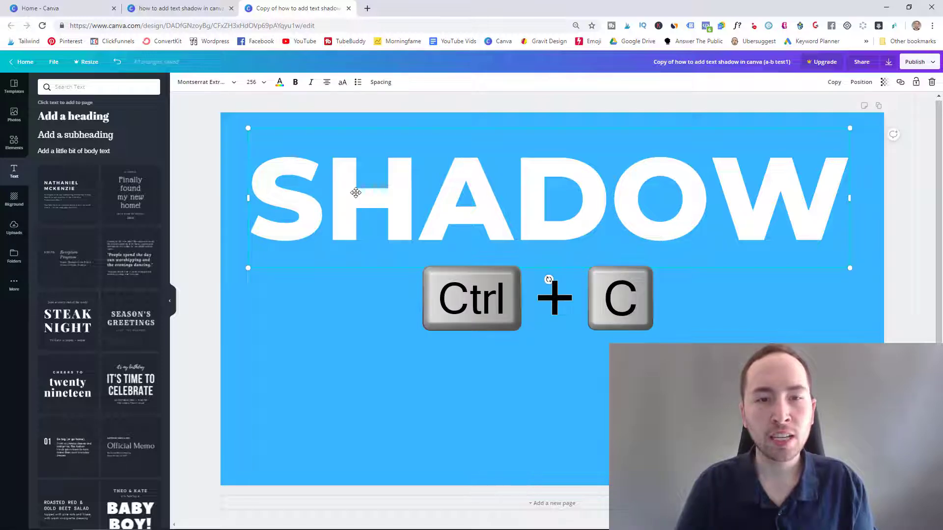
{"action": "key", "text": "ctrl+v"}
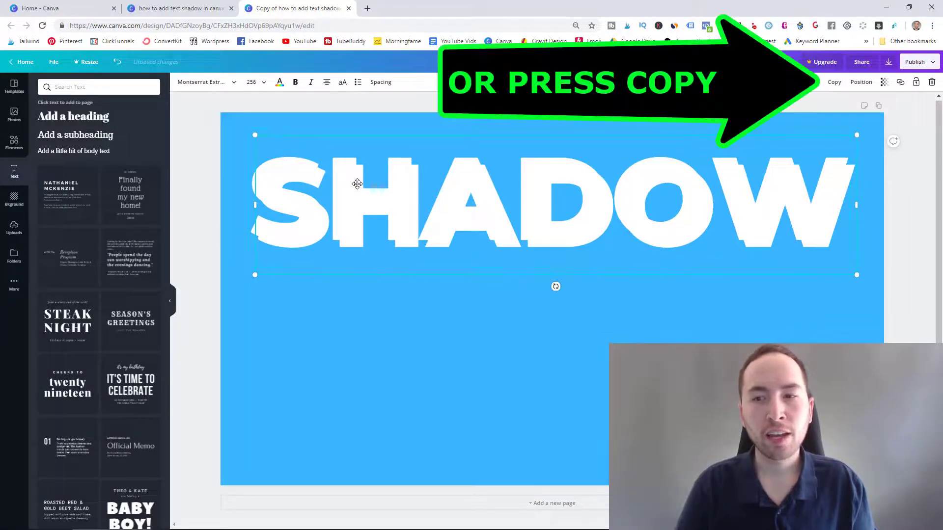
{"action": "left_click", "coordinate": [279, 82]}
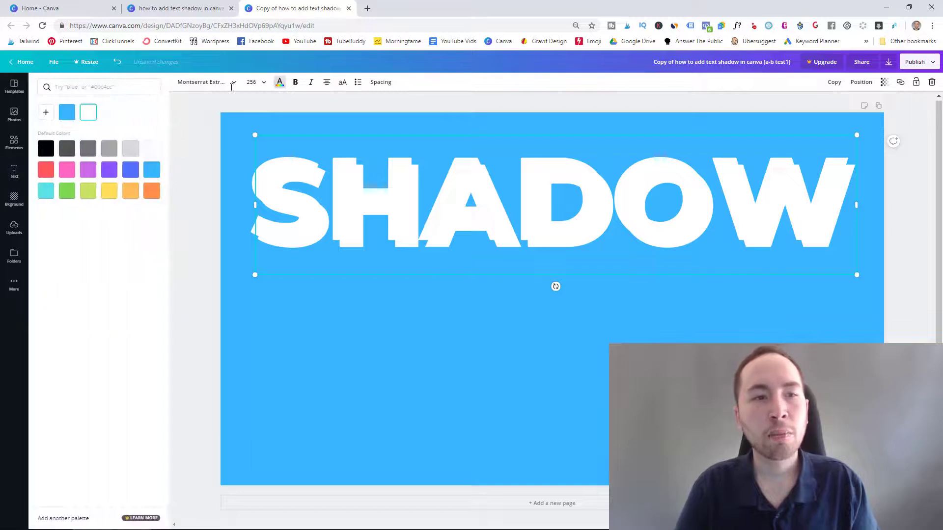
{"action": "left_click", "coordinate": [46, 148]}
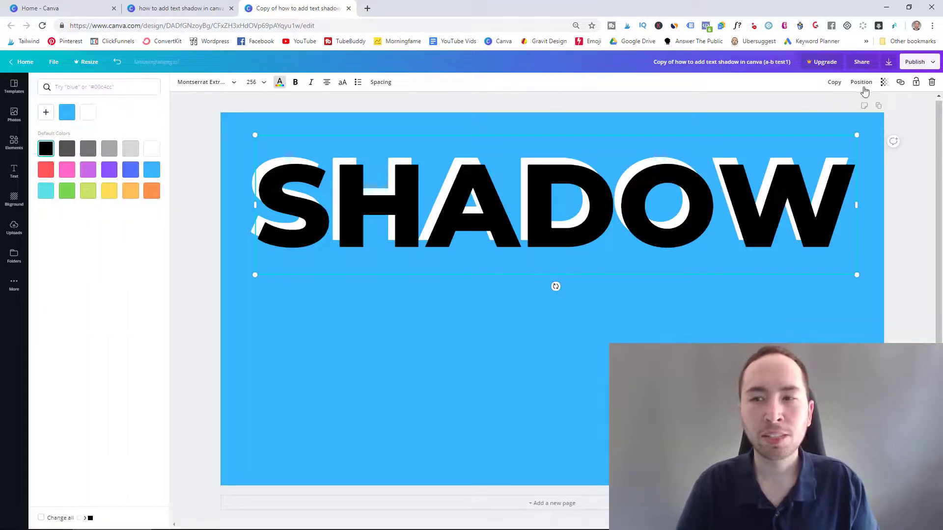
Try sending the black SHADOW copy backward behind the white heading, and undo the layer change.
{"action": "left_click", "coordinate": [867, 88]}
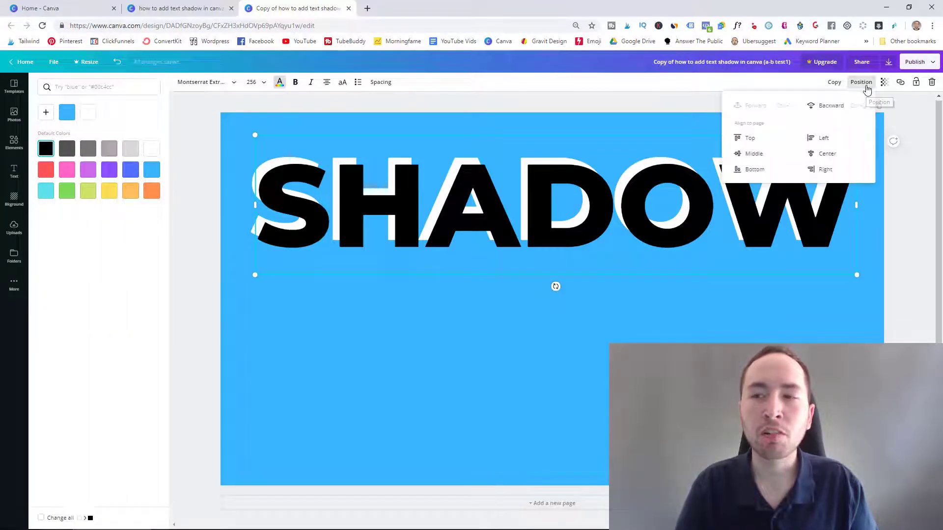
{"action": "left_click", "coordinate": [826, 106]}
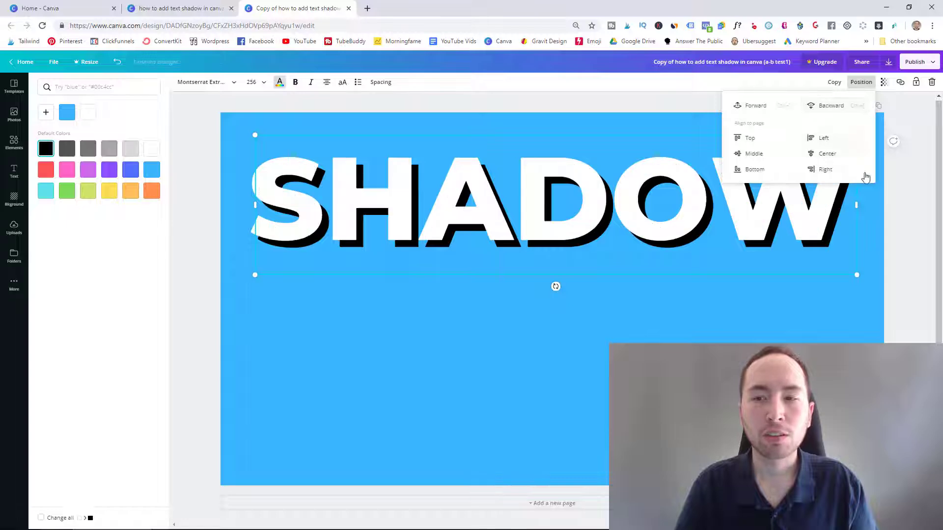
{"action": "left_click", "coordinate": [911, 192]}
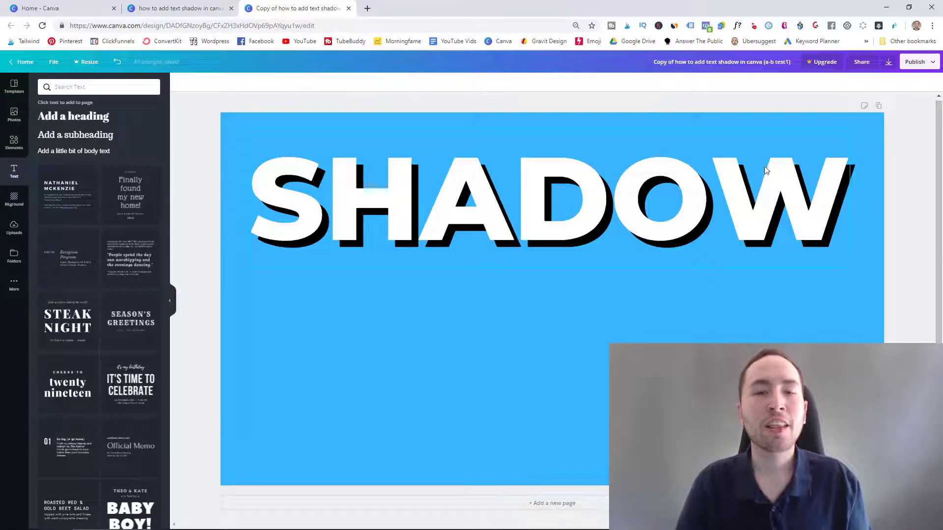
{"action": "key", "text": "ctrl+z"}
Send the black SHADOW copy one layer backward so it sits behind the white heading.
{"action": "left_click", "coordinate": [507, 189]}
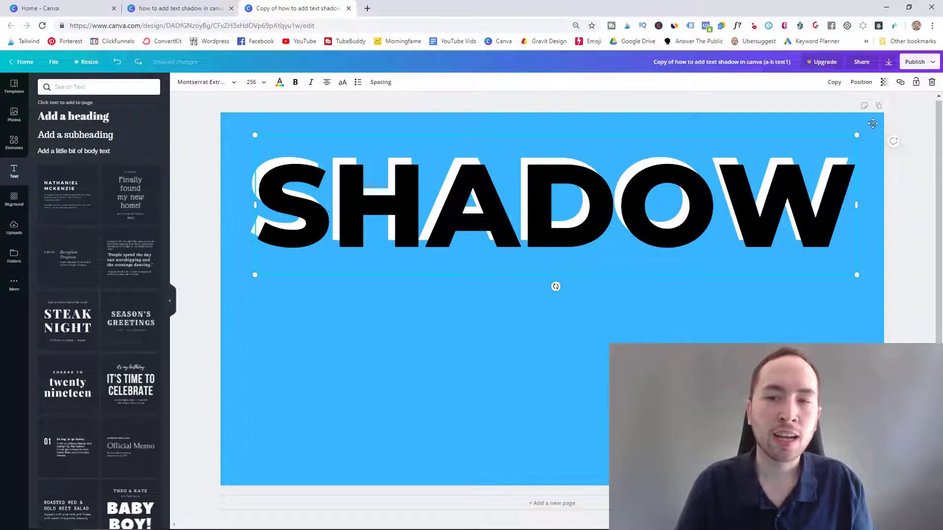
{"action": "left_click", "coordinate": [861, 82]}
{"action": "left_click", "coordinate": [838, 109]}
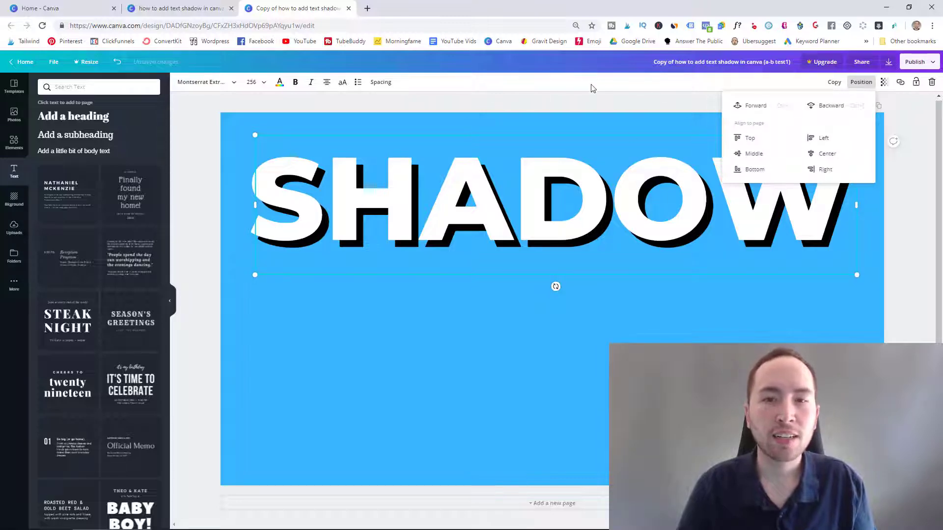
Nudge the black SHADOW copy slightly up and well to the left so the shadow falls on the letters' left side.
{"action": "key", "text": "Up"}
{"action": "key", "text": "Up"}
{"action": "key", "text": "Up"}
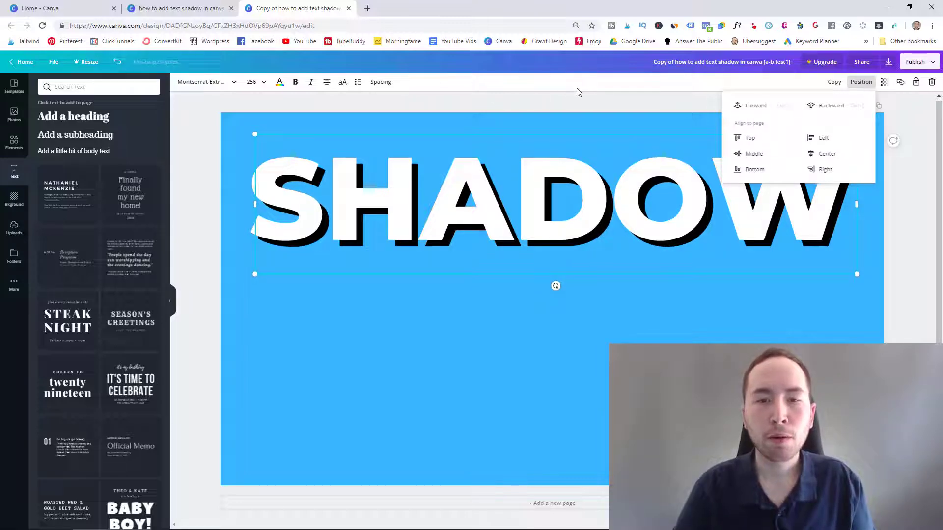
{"action": "key", "text": "Left"}
{"action": "key", "text": "Left"}
{"action": "key", "text": "Left"}
{"action": "key", "text": "Left"}
{"action": "key", "text": "Left"}
{"action": "key", "text": "Left"}
{"action": "key", "text": "Left"}
{"action": "key", "text": "Left"}
{"action": "key", "text": "Left"}
{"action": "key", "text": "Left"}
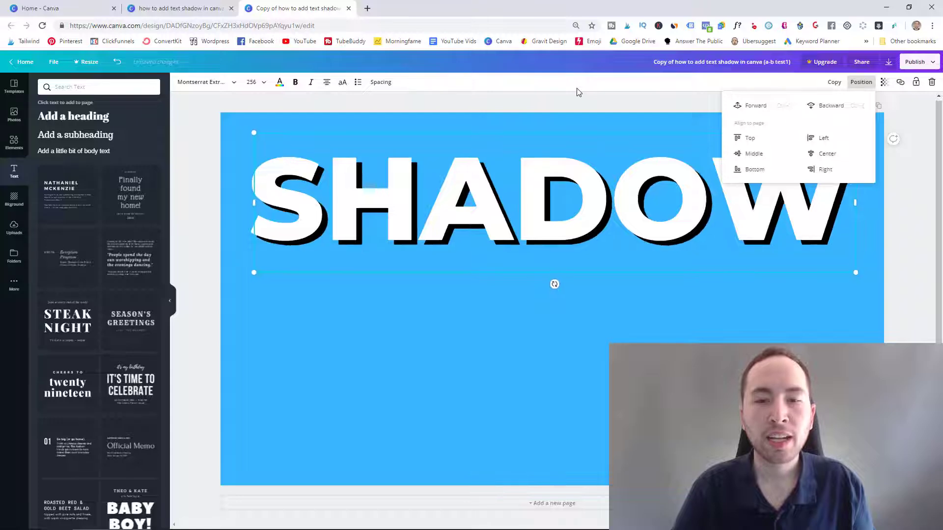
{"action": "key", "text": "Left"}
{"action": "key", "text": "Left"}
{"action": "key", "text": "Left"}
{"action": "key", "text": "Left"}
{"action": "key", "text": "Left"}
{"action": "key", "text": "Left"}
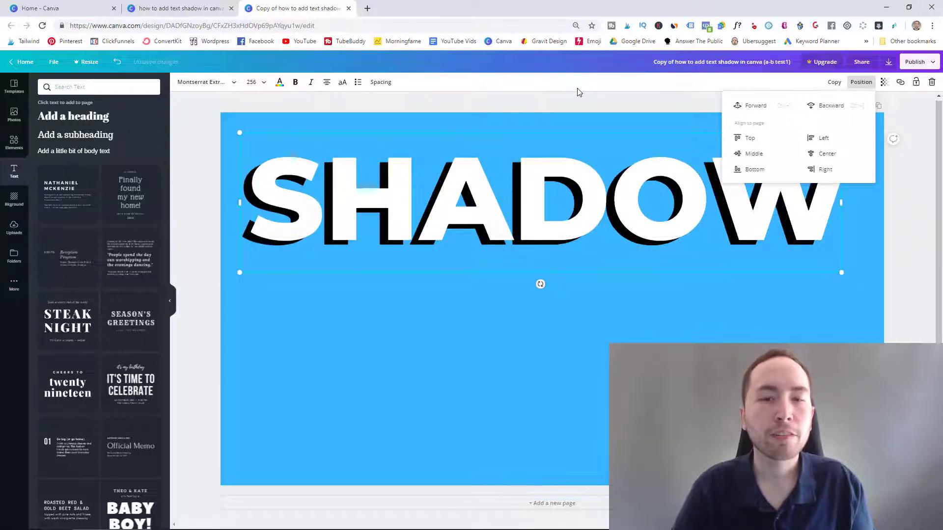
Nudge the black SHADOW copy back to the right and slightly down so the shadow falls at the letters' lower right.
{"action": "left_click", "coordinate": [587, 97]}
{"action": "key", "text": "Right"}
{"action": "key", "text": "Right"}
{"action": "key", "text": "Right"}
{"action": "key", "text": "Right"}
{"action": "key", "text": "Right"}
{"action": "key", "text": "Right"}
{"action": "key", "text": "Right"}
{"action": "key", "text": "Right"}
{"action": "key", "text": "Right"}
{"action": "key", "text": "Right"}
{"action": "key", "text": "Right"}
{"action": "key", "text": "Right"}
{"action": "key", "text": "Right"}
{"action": "key", "text": "Right"}
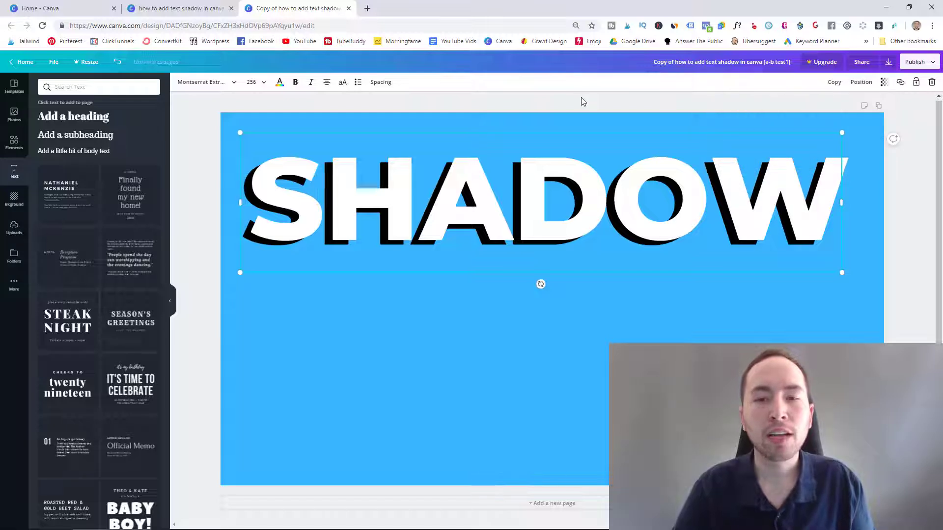
{"action": "key", "text": "Down"}
{"action": "key", "text": "Down"}
{"action": "key", "text": "Left"}
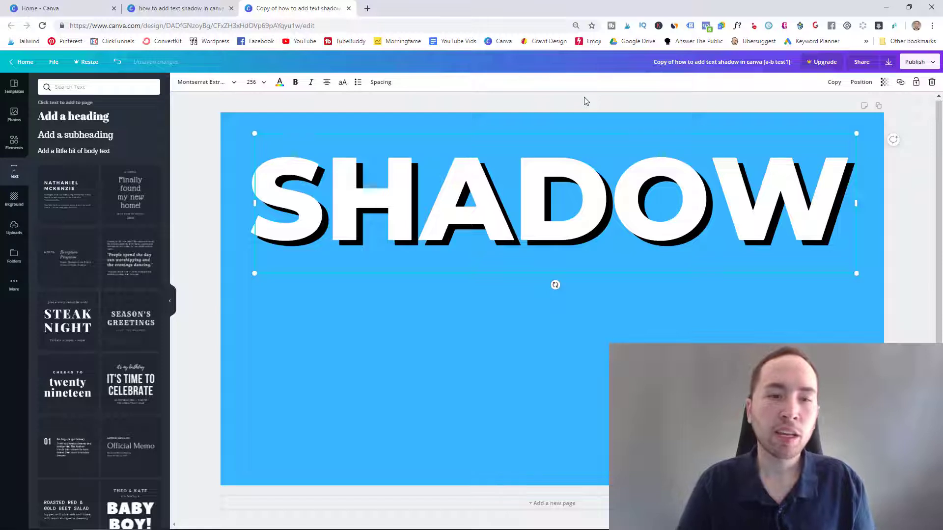
Undo the shadow edits back to the plain white heading, and redo them until the offset black copy is behind it again.
{"action": "left_click", "coordinate": [586, 101]}
{"action": "key", "text": "ctrl+z"}
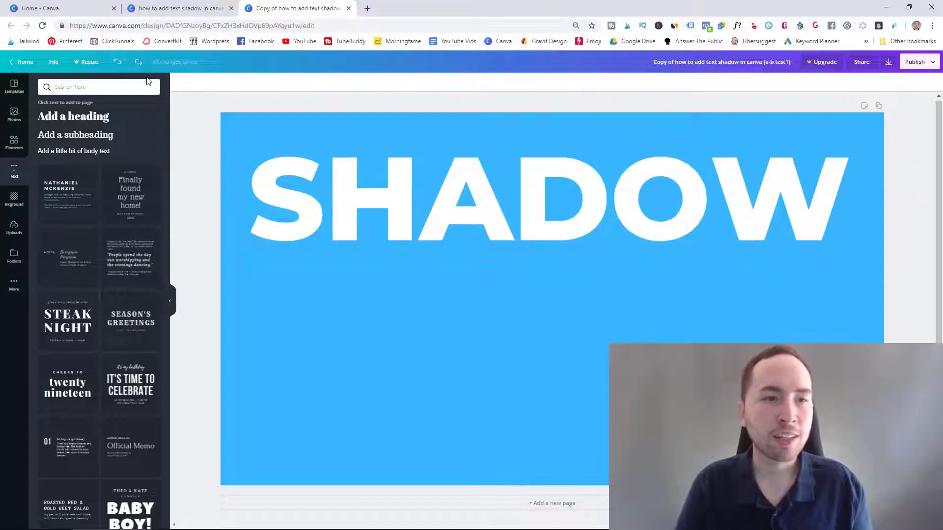
{"action": "left_click", "coordinate": [136, 62]}
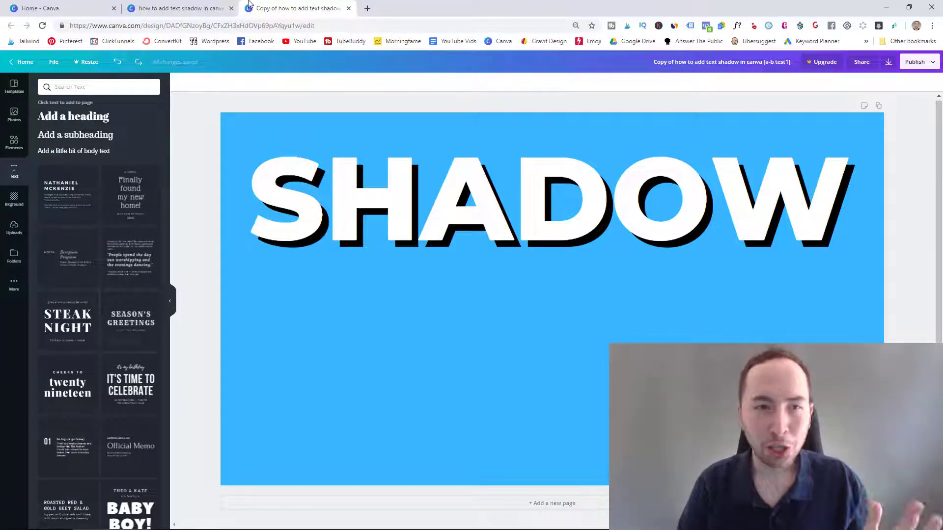
Go to the Canva home page and look through the thumbnails, covers and banners under Your designs.
{"action": "left_click", "coordinate": [195, 3]}
{"action": "left_click", "coordinate": [112, 6]}
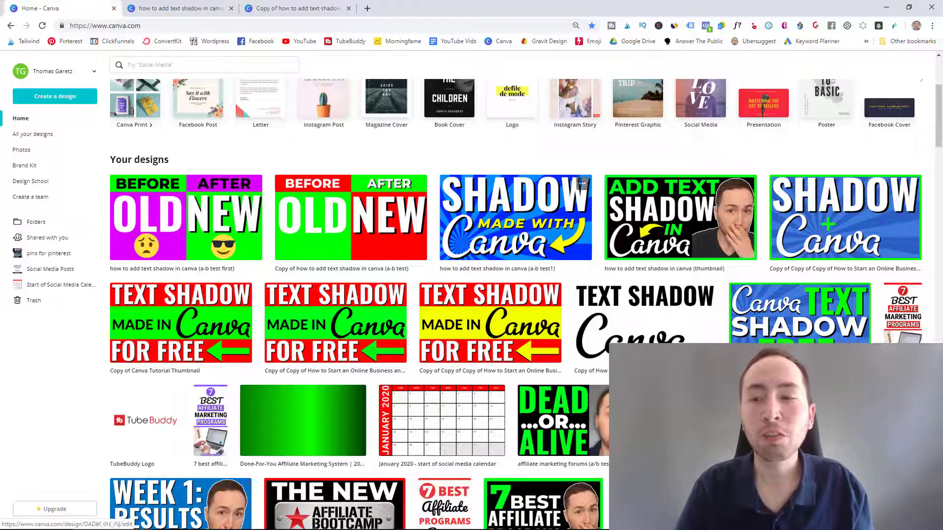
{"action": "scroll", "coordinate": [552, 226], "scroll_direction": "down", "scroll_amount": 10}
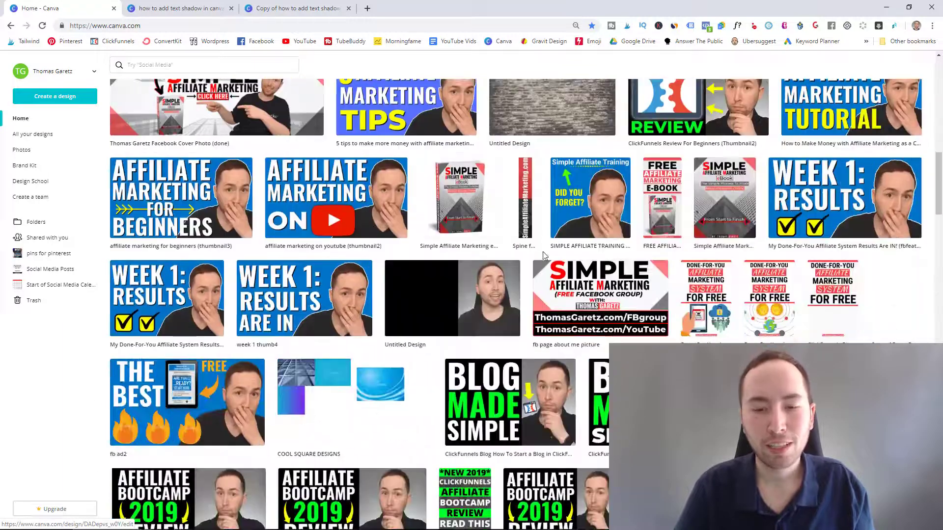
{"action": "scroll", "coordinate": [539, 252], "scroll_direction": "down", "scroll_amount": 12}
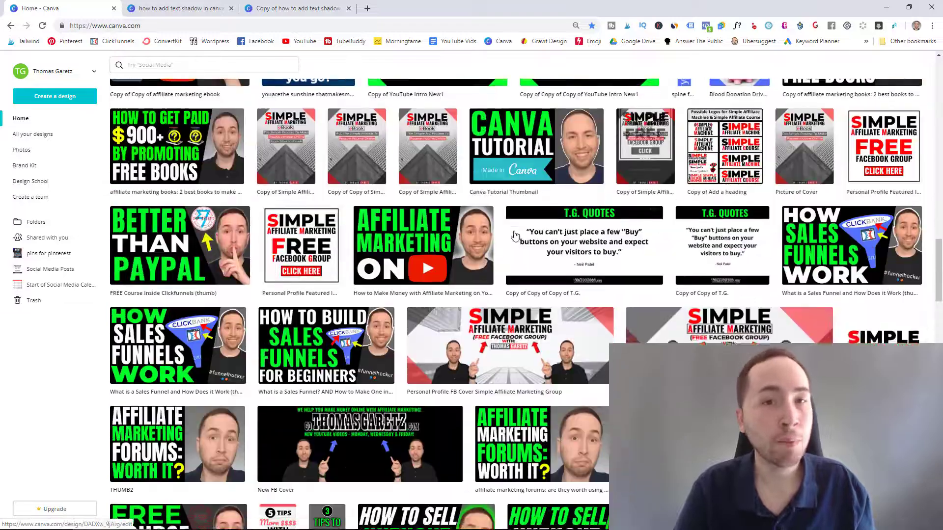
{"action": "scroll", "coordinate": [453, 216], "scroll_direction": "down", "scroll_amount": 10}
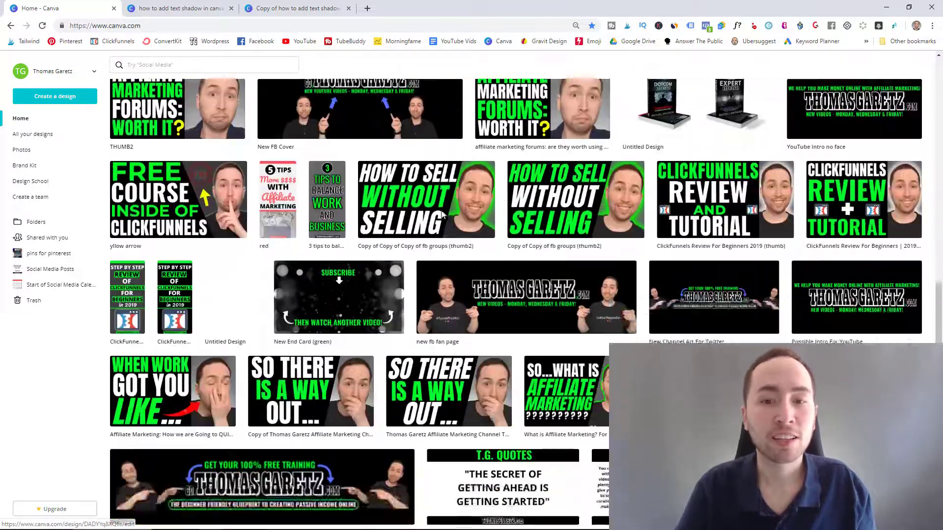
{"action": "scroll", "coordinate": [633, 225], "scroll_direction": "up", "scroll_amount": 5}
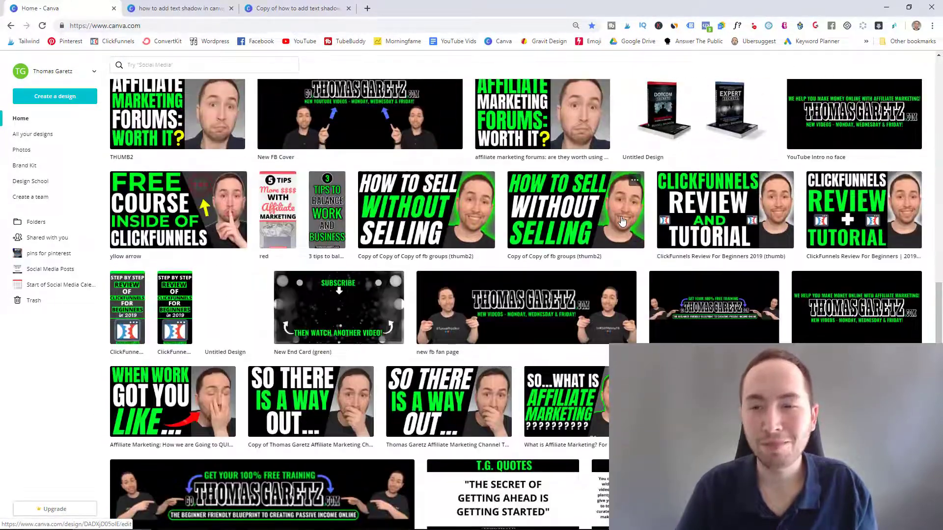
{"action": "scroll", "coordinate": [606, 218], "scroll_direction": "up", "scroll_amount": 3}
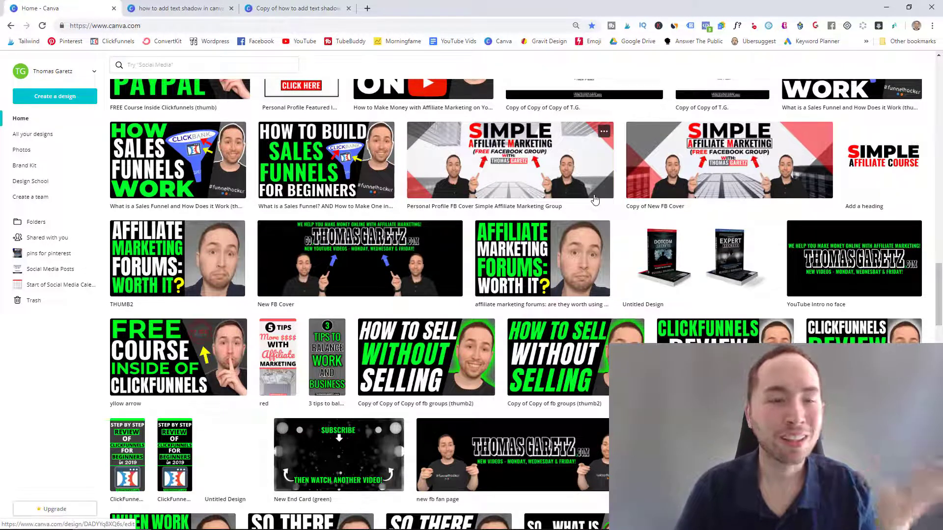
{"action": "scroll", "coordinate": [417, 199], "scroll_direction": "up", "scroll_amount": 3}
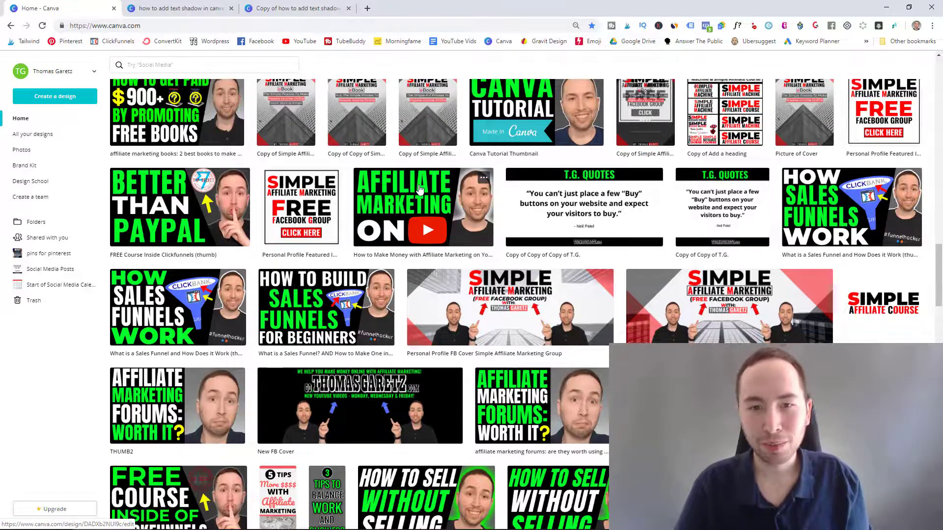
{"action": "scroll", "coordinate": [418, 194], "scroll_direction": "up", "scroll_amount": 7}
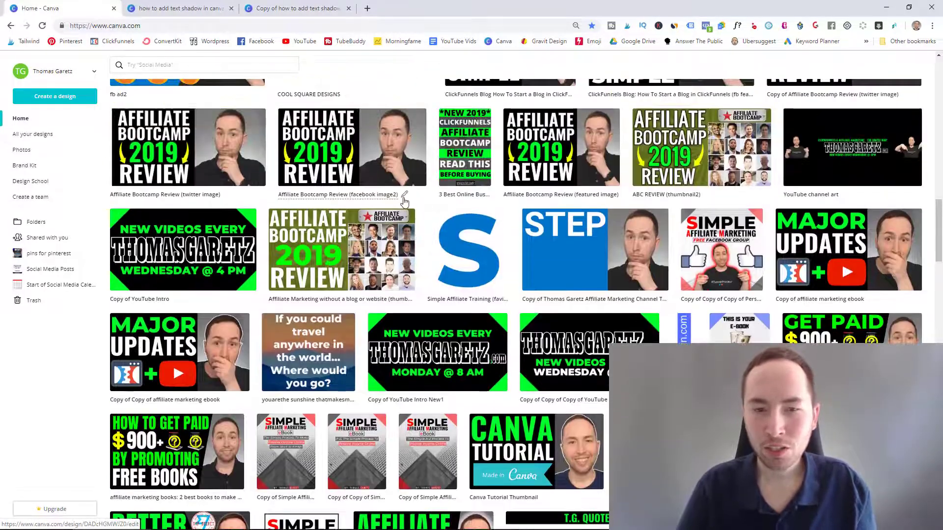
{"action": "scroll", "coordinate": [404, 201], "scroll_direction": "up", "scroll_amount": 8}
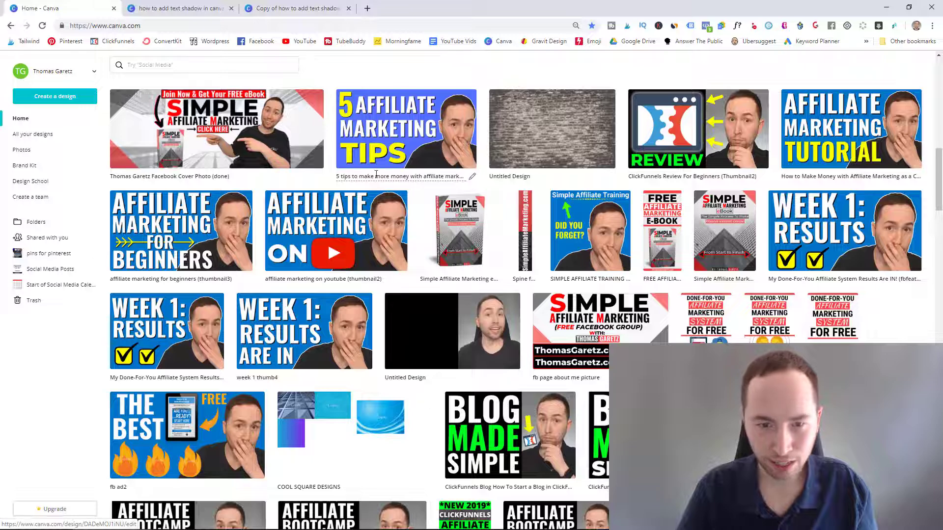
Open the square and full Simple Affiliate Marketing eBook designs, and view the book mockup in the square one.
{"action": "left_click", "coordinate": [459, 240]}
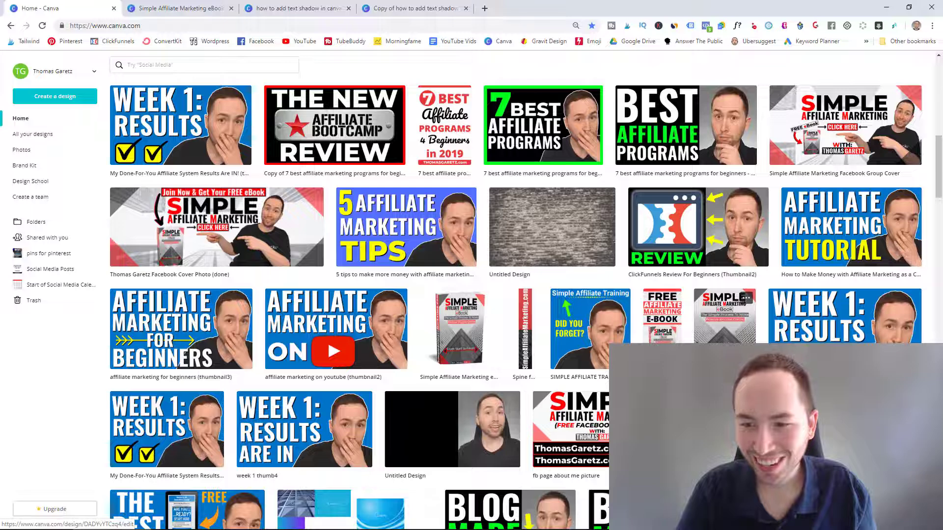
{"action": "left_click", "coordinate": [623, 152]}
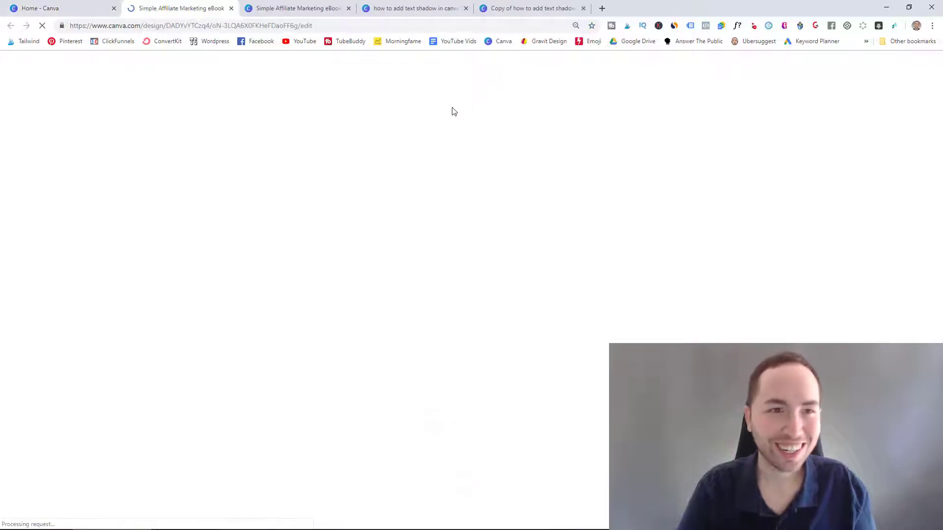
{"action": "key", "text": "ctrl+Tab"}
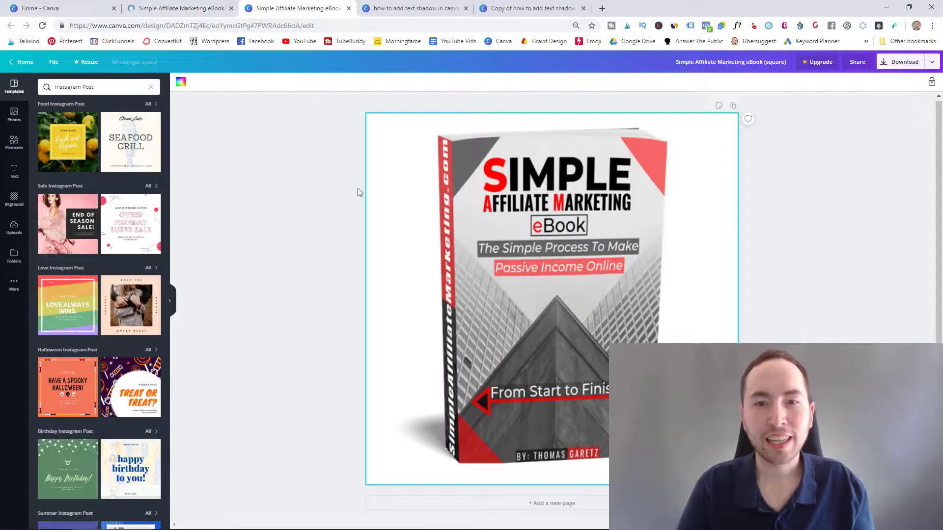
{"action": "left_click", "coordinate": [315, 301]}
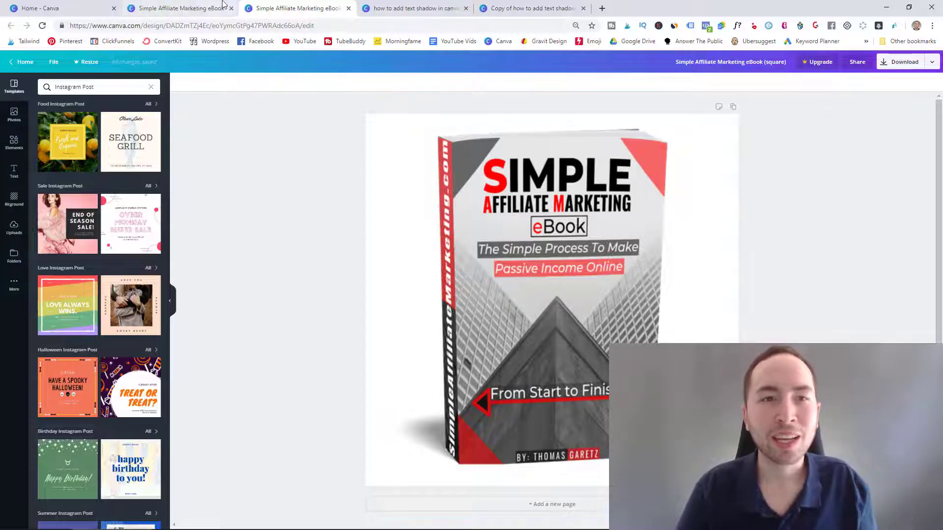
Switch to the full Simple Affiliate Marketing eBook design and examine its cover and the start of page 2.
{"action": "left_click", "coordinate": [182, 8]}
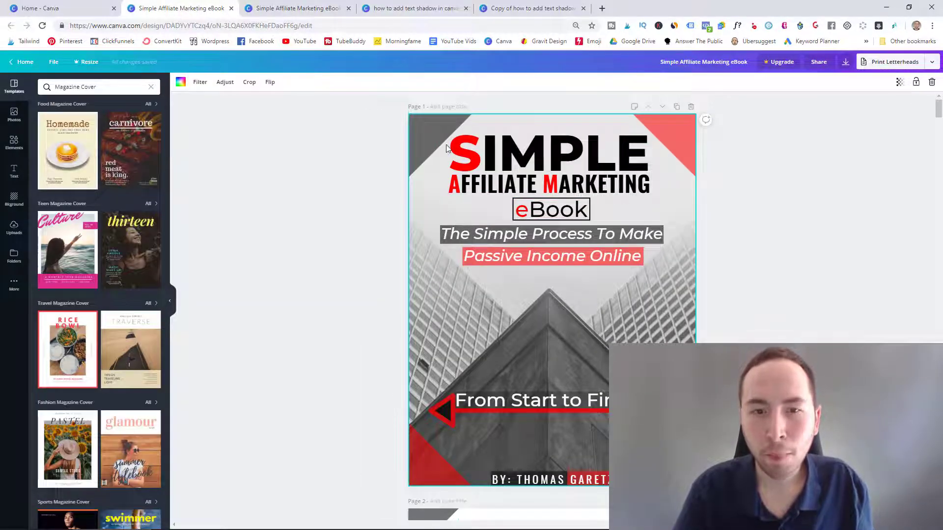
{"action": "left_click", "coordinate": [334, 224]}
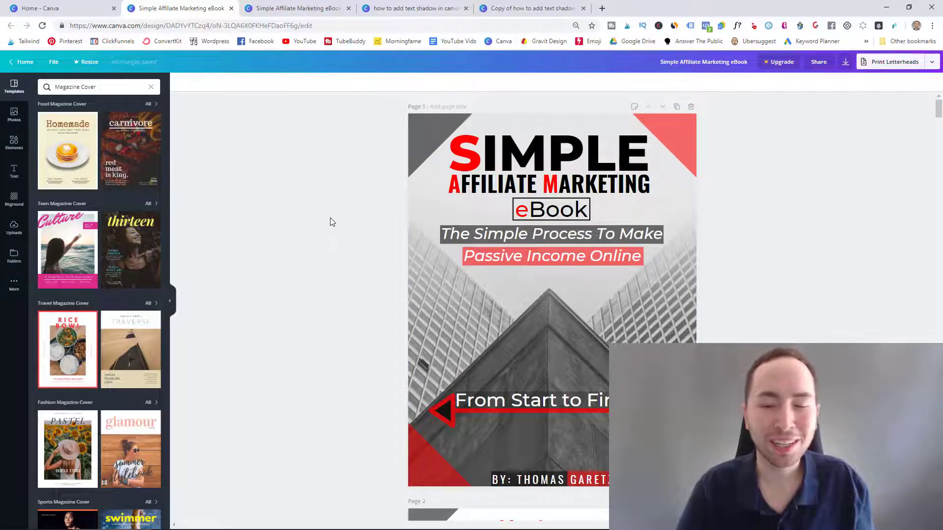
{"action": "scroll", "coordinate": [331, 217], "scroll_direction": "down", "scroll_amount": 1}
{"action": "scroll", "coordinate": [322, 211], "scroll_direction": "down", "scroll_amount": 3}
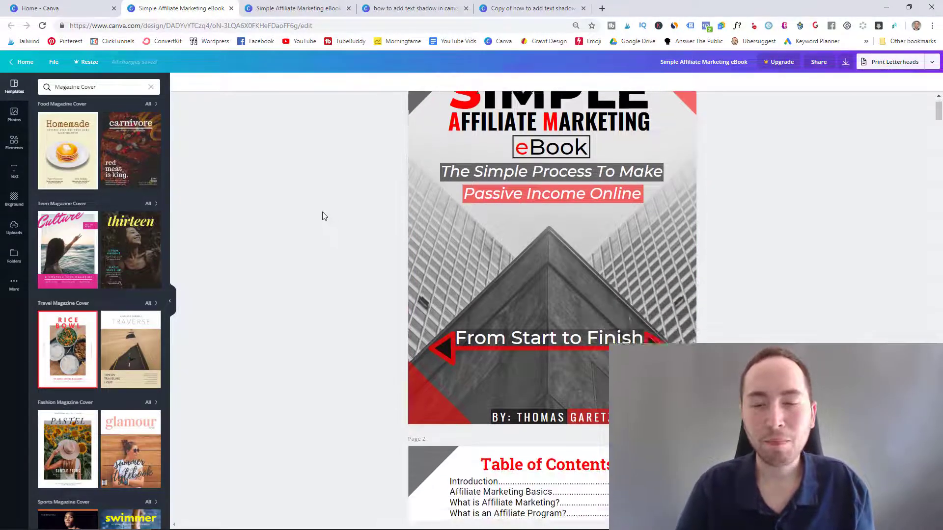
{"action": "scroll", "coordinate": [321, 214], "scroll_direction": "up", "scroll_amount": 4}
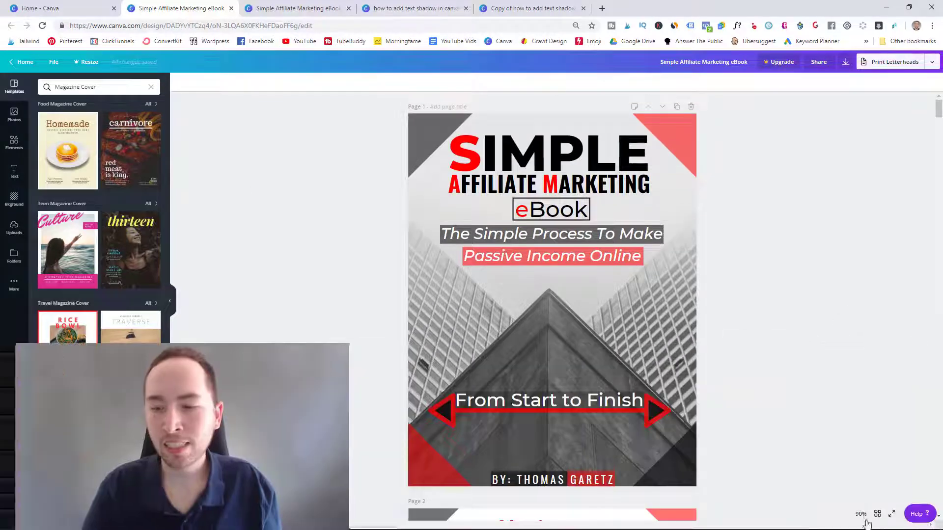
Show all pages of the eBook in a grid overview and view its cover in full screen.
{"action": "left_click", "coordinate": [878, 512]}
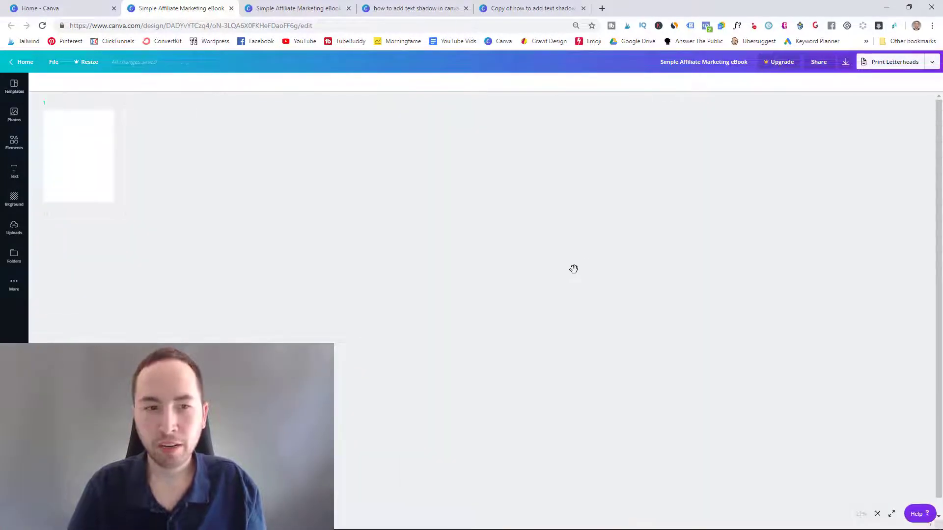
{"action": "left_click", "coordinate": [891, 514]}
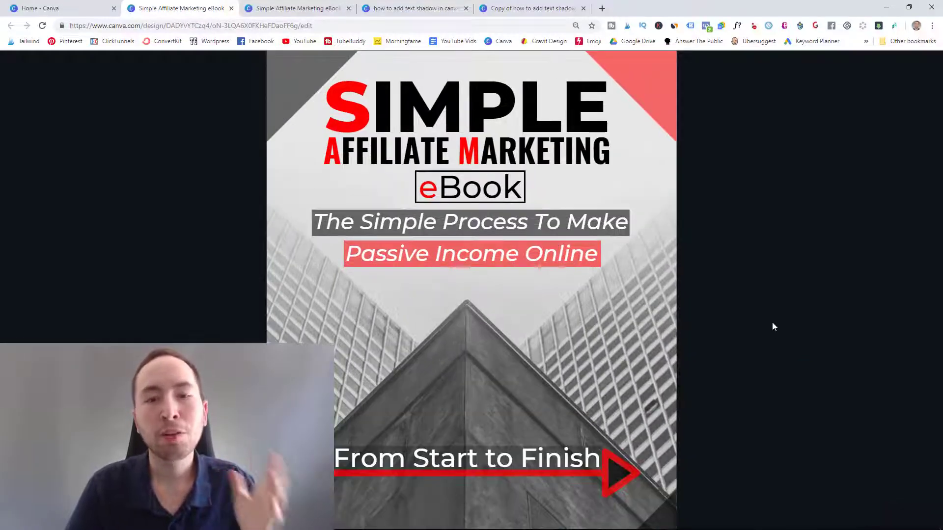
{"action": "key", "text": "Escape"}
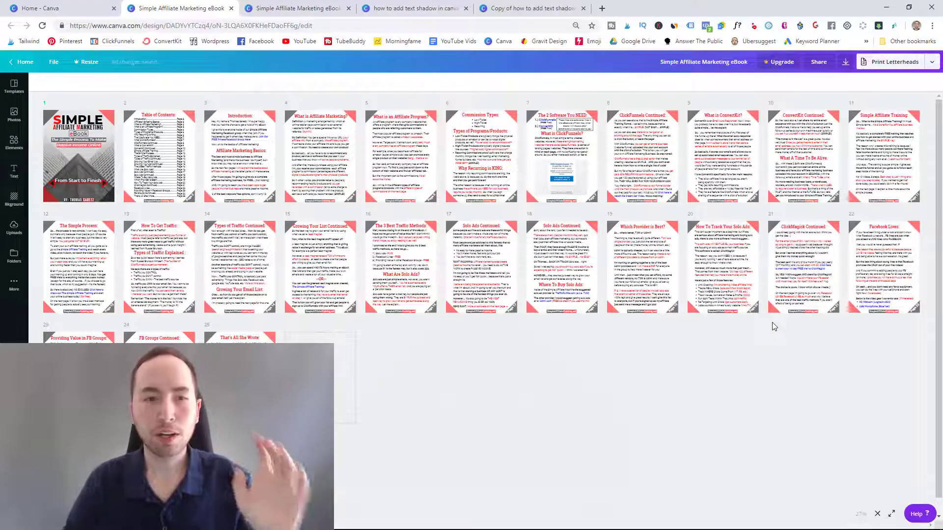
{"action": "left_click", "coordinate": [892, 513]}
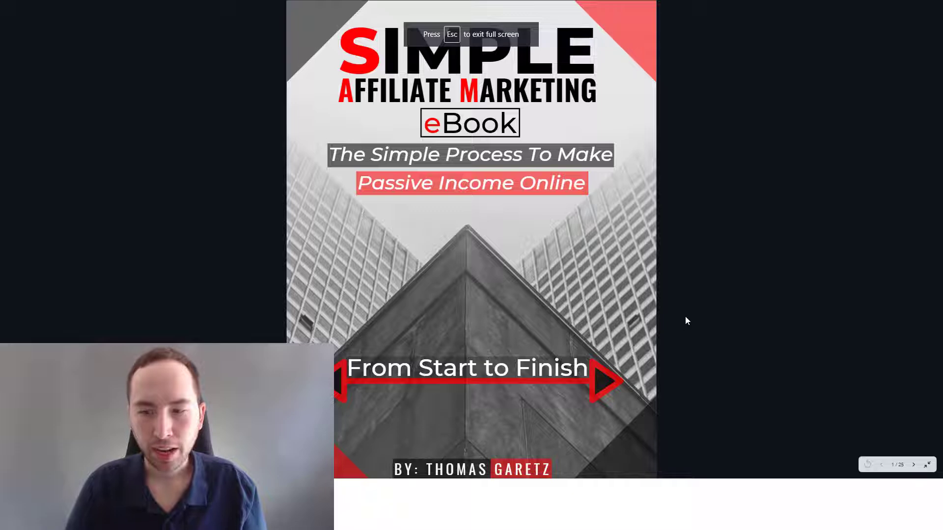